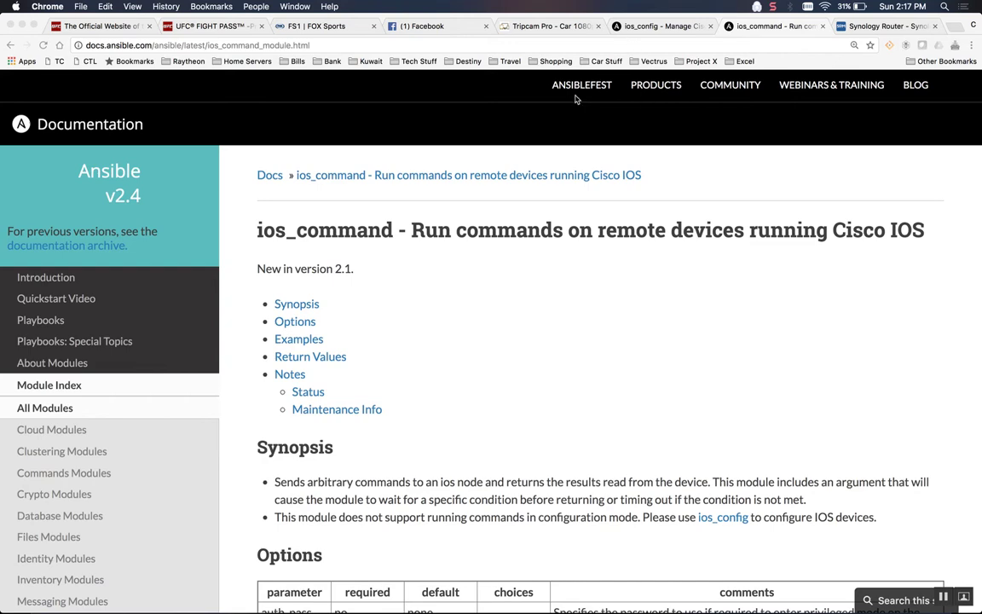
Open the Network Modules page of the Ansible documentation in a new tab and switch to it.
{"action": "scroll", "coordinate": [146, 416], "scroll_direction": "down", "scroll_amount": 3}
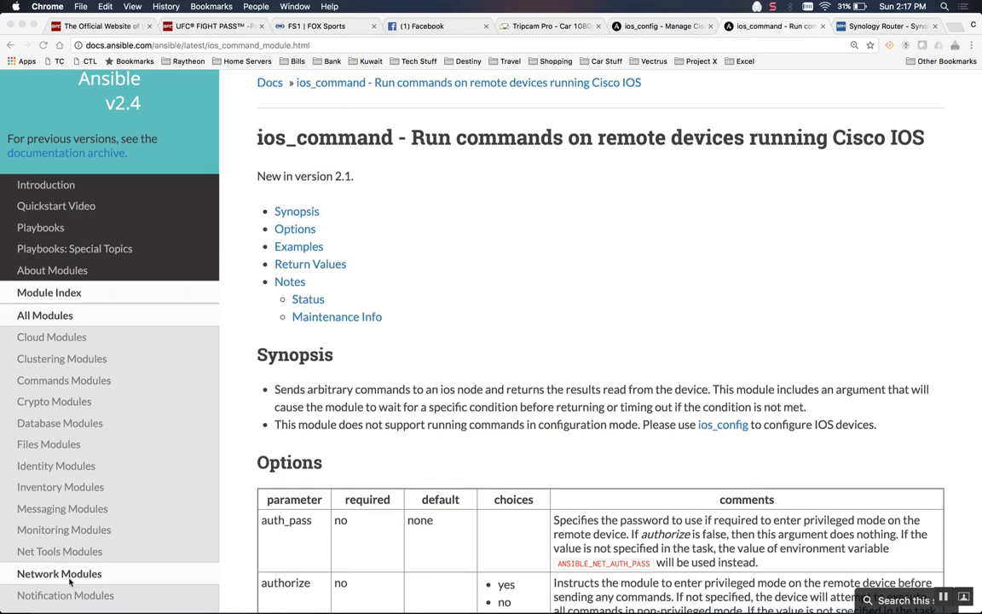
{"action": "right_click", "coordinate": [71, 577]}
{"action": "left_click", "coordinate": [187, 427]}
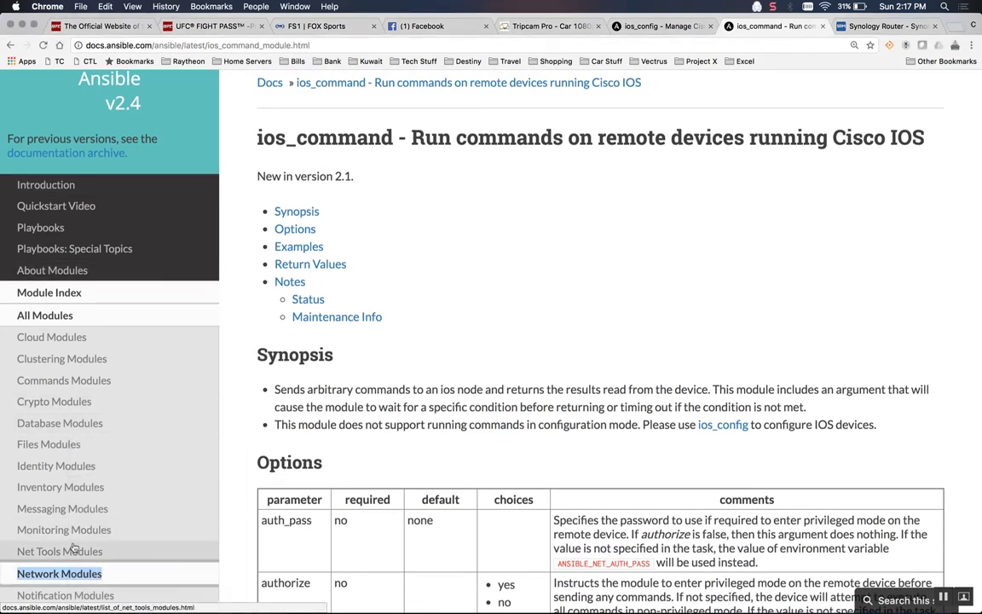
{"action": "right_click", "coordinate": [67, 571]}
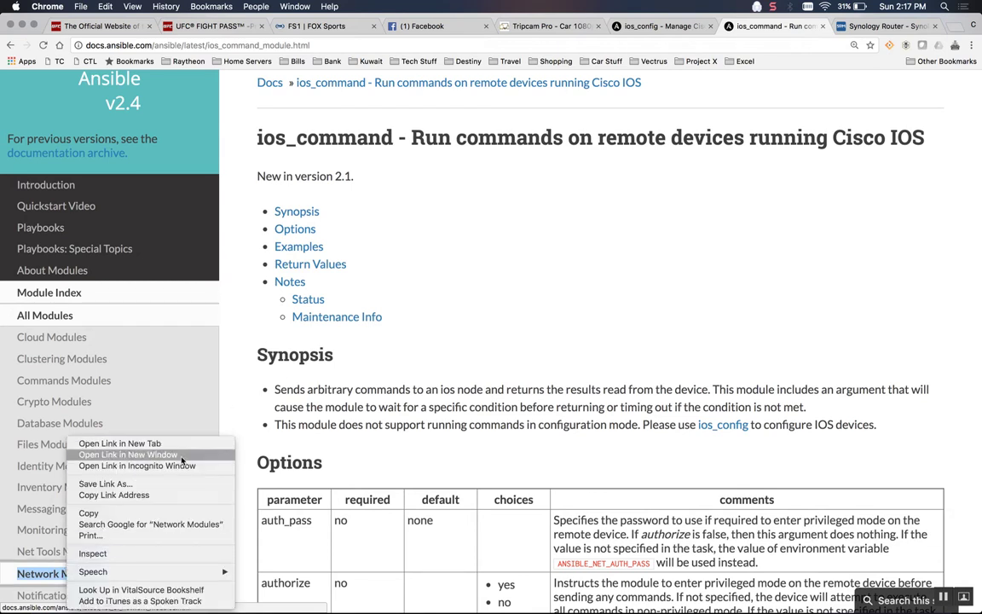
{"action": "left_click", "coordinate": [137, 444]}
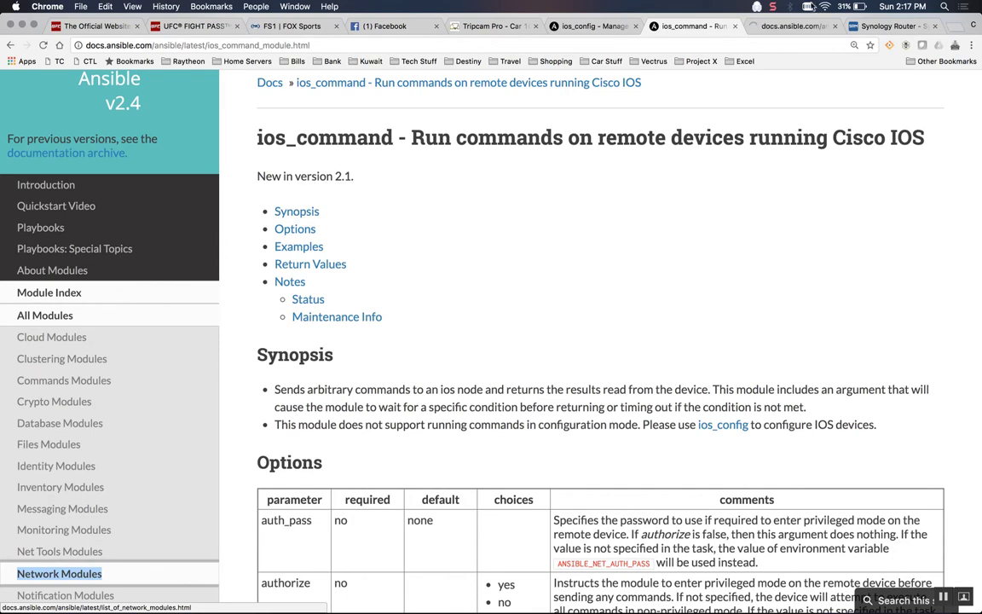
{"action": "left_click", "coordinate": [776, 27]}
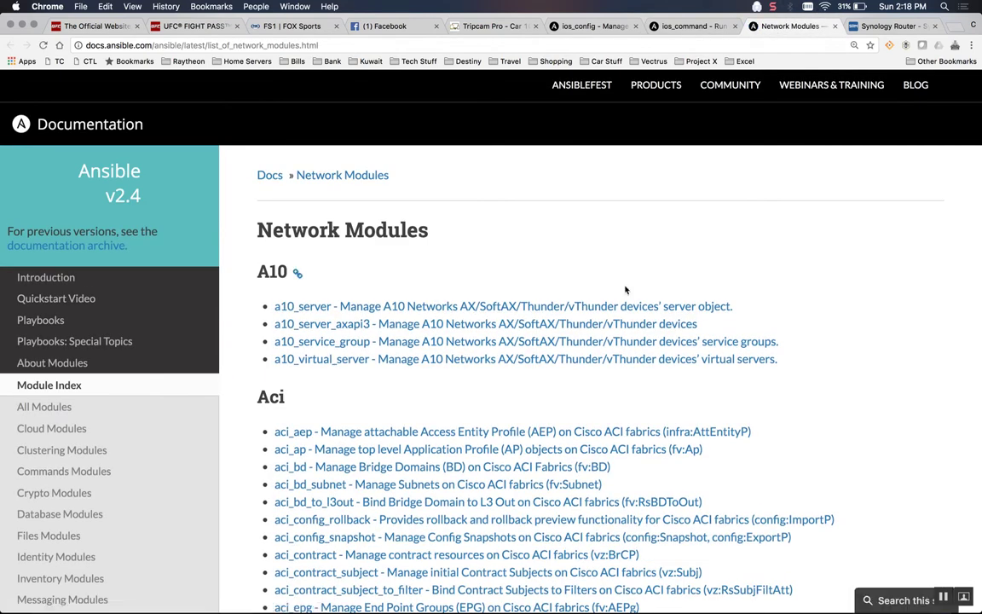
Look through the Network Modules list from the A10 section down to the Netconf and Netscaler sections.
{"action": "scroll", "coordinate": [506, 256], "scroll_direction": "down", "scroll_amount": 2}
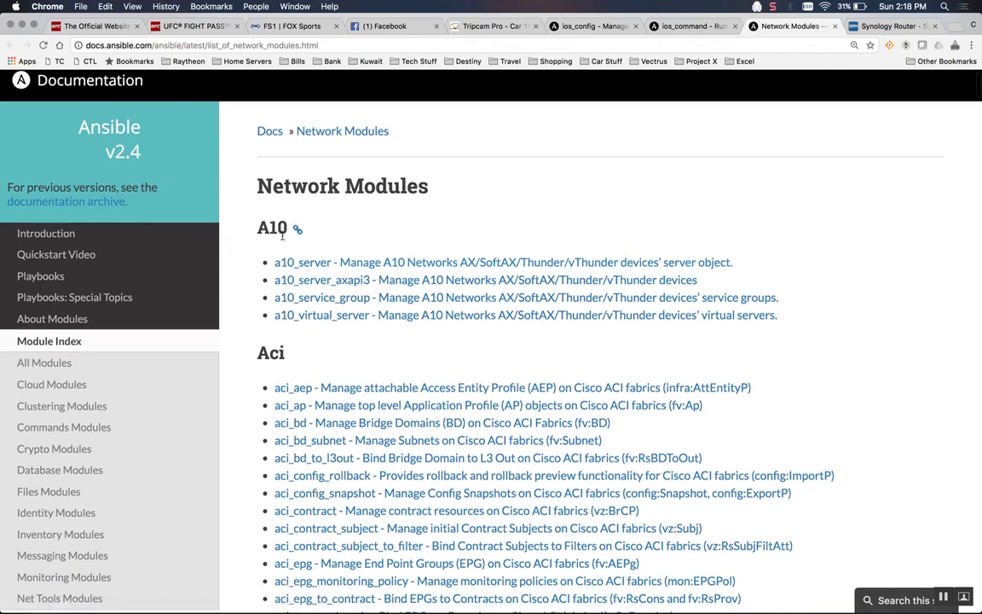
{"action": "scroll", "coordinate": [282, 237], "scroll_direction": "down", "scroll_amount": 15}
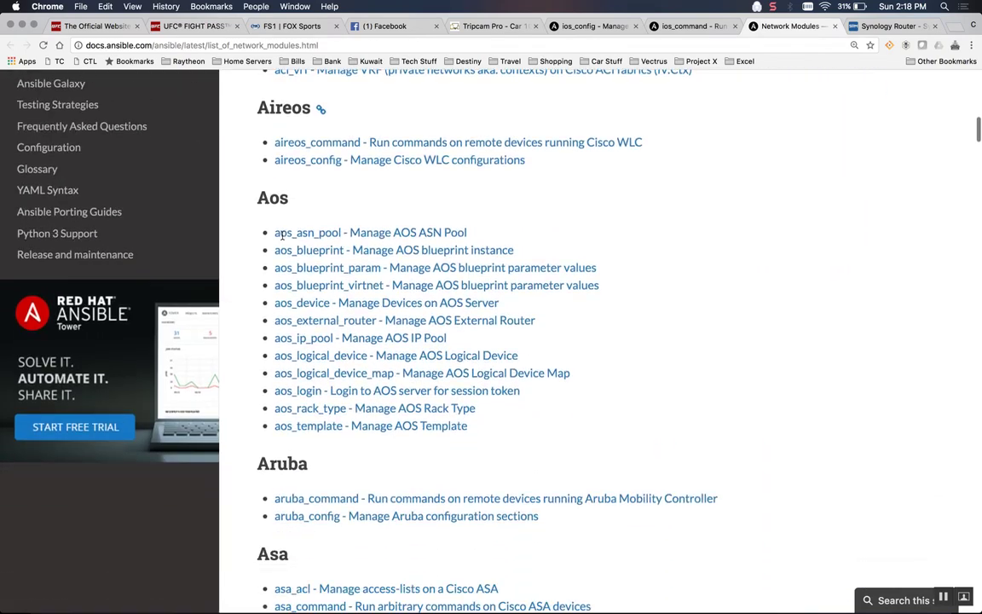
{"action": "scroll", "coordinate": [282, 236], "scroll_direction": "down", "scroll_amount": 3}
{"action": "scroll", "coordinate": [284, 239], "scroll_direction": "up", "scroll_amount": 2}
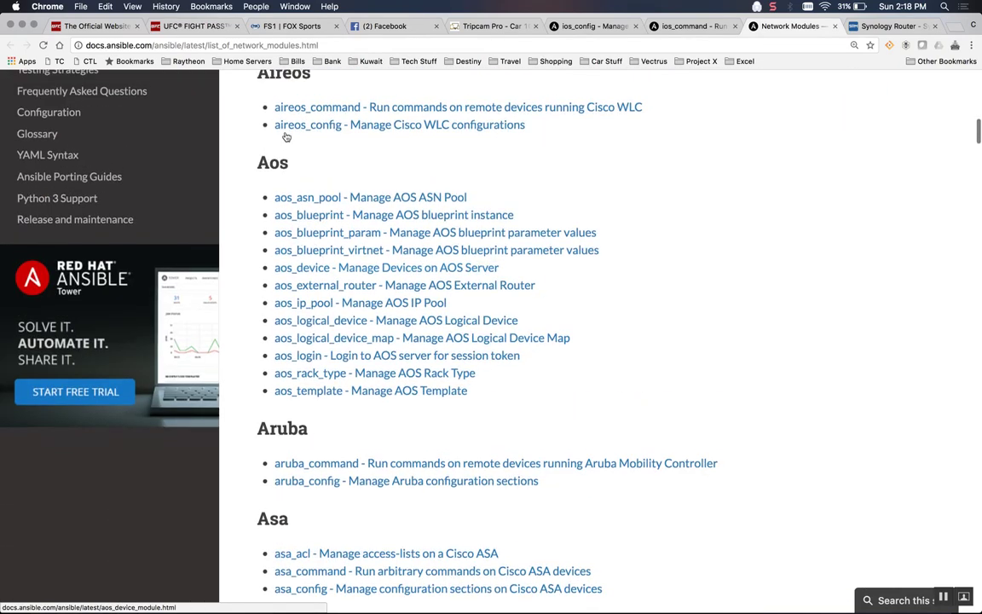
{"action": "scroll", "coordinate": [285, 195], "scroll_direction": "down", "scroll_amount": 2}
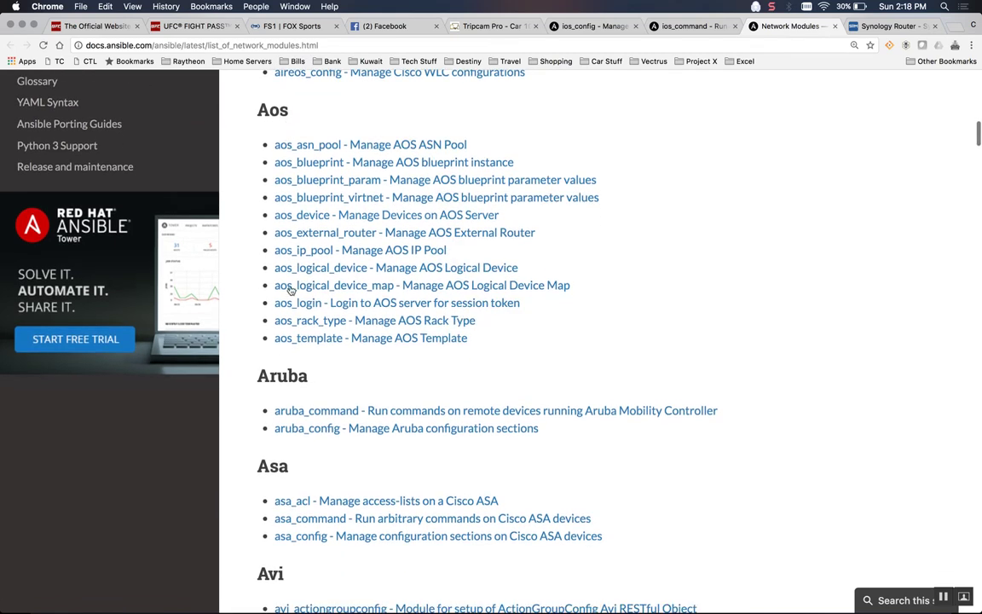
{"action": "scroll", "coordinate": [290, 290], "scroll_direction": "down", "scroll_amount": 6}
{"action": "scroll", "coordinate": [282, 407], "scroll_direction": "down", "scroll_amount": 18}
{"action": "scroll", "coordinate": [282, 407], "scroll_direction": "down", "scroll_amount": 15}
{"action": "scroll", "coordinate": [282, 408], "scroll_direction": "down", "scroll_amount": 3}
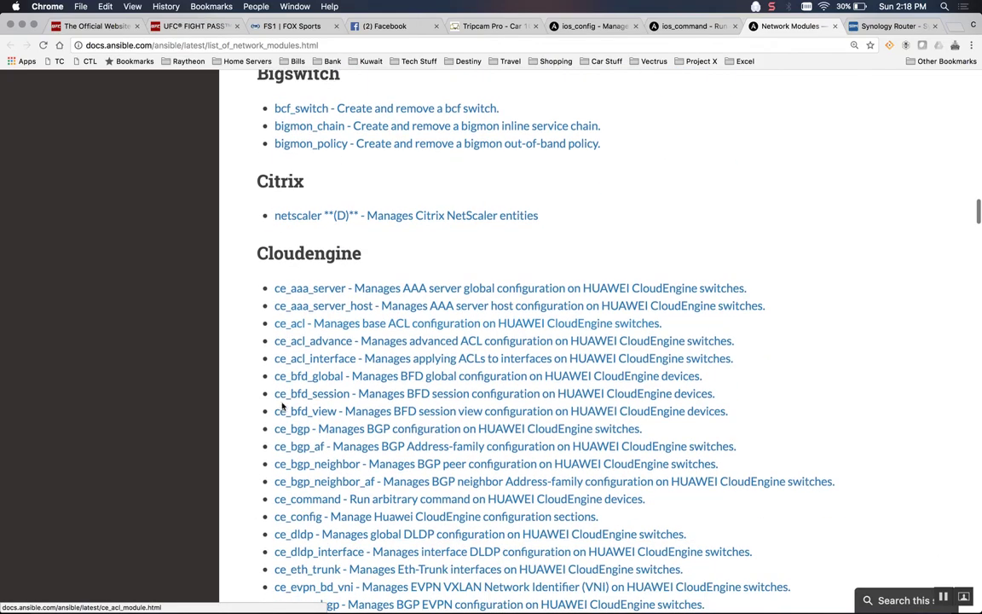
{"action": "scroll", "coordinate": [283, 407], "scroll_direction": "down", "scroll_amount": 20}
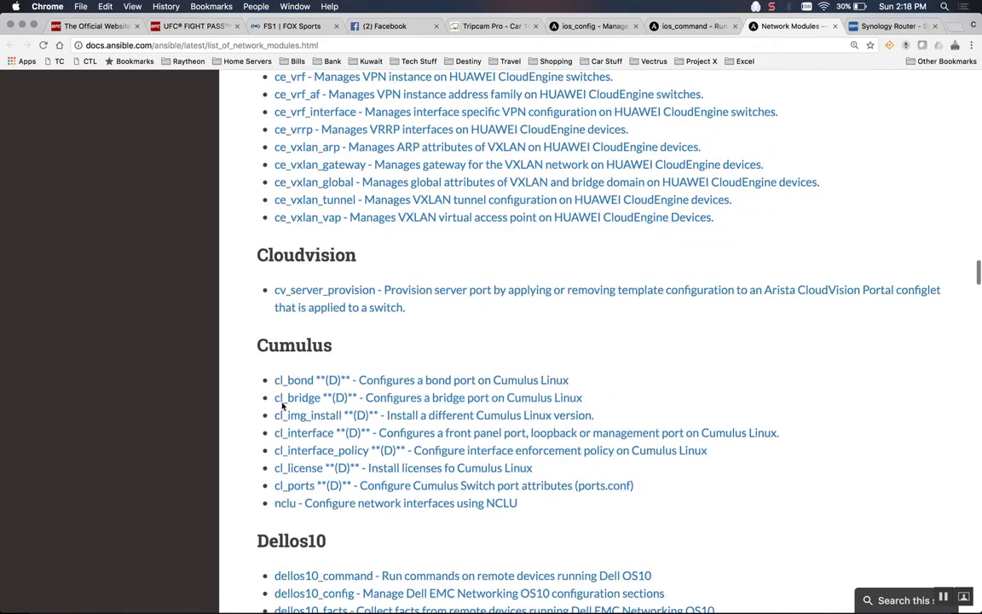
{"action": "scroll", "coordinate": [282, 407], "scroll_direction": "down", "scroll_amount": 20}
{"action": "scroll", "coordinate": [283, 407], "scroll_direction": "down", "scroll_amount": 20}
{"action": "scroll", "coordinate": [283, 407], "scroll_direction": "down", "scroll_amount": 5}
{"action": "scroll", "coordinate": [282, 407], "scroll_direction": "down", "scroll_amount": 1}
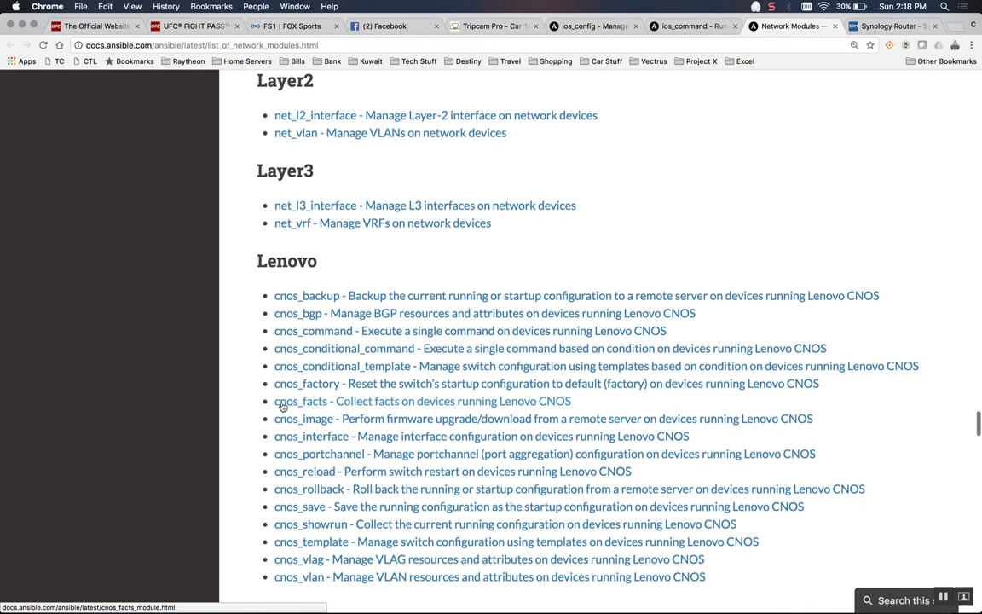
{"action": "scroll", "coordinate": [282, 407], "scroll_direction": "down", "scroll_amount": 1}
{"action": "scroll", "coordinate": [282, 407], "scroll_direction": "down", "scroll_amount": 4}
{"action": "scroll", "coordinate": [282, 407], "scroll_direction": "down", "scroll_amount": 6}
{"action": "scroll", "coordinate": [283, 407], "scroll_direction": "up", "scroll_amount": 1}
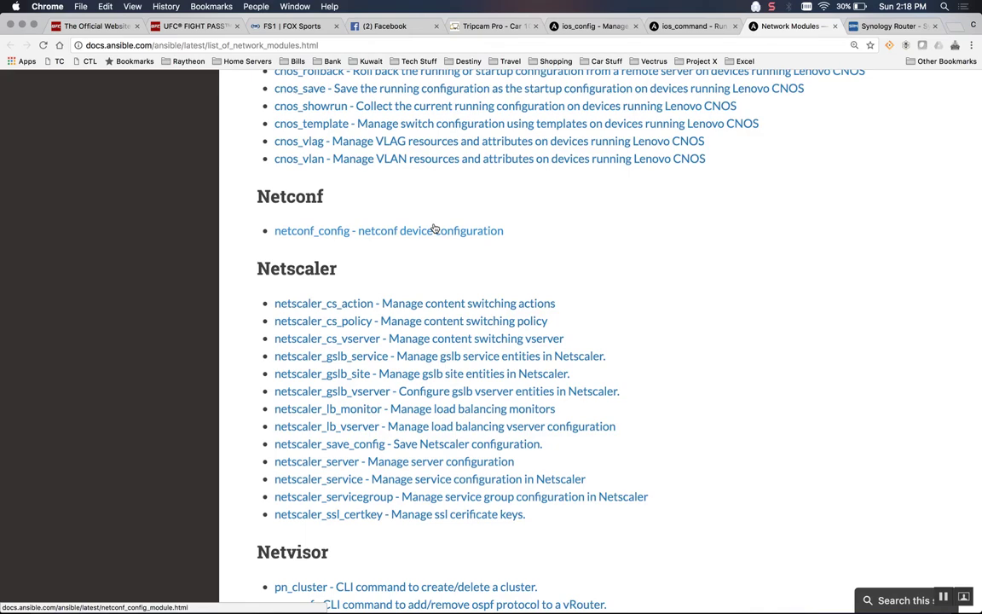
Go back up the list of network modules to review the Aruba, Asa and Avi sections.
{"action": "scroll", "coordinate": [434, 228], "scroll_direction": "up", "scroll_amount": 20}
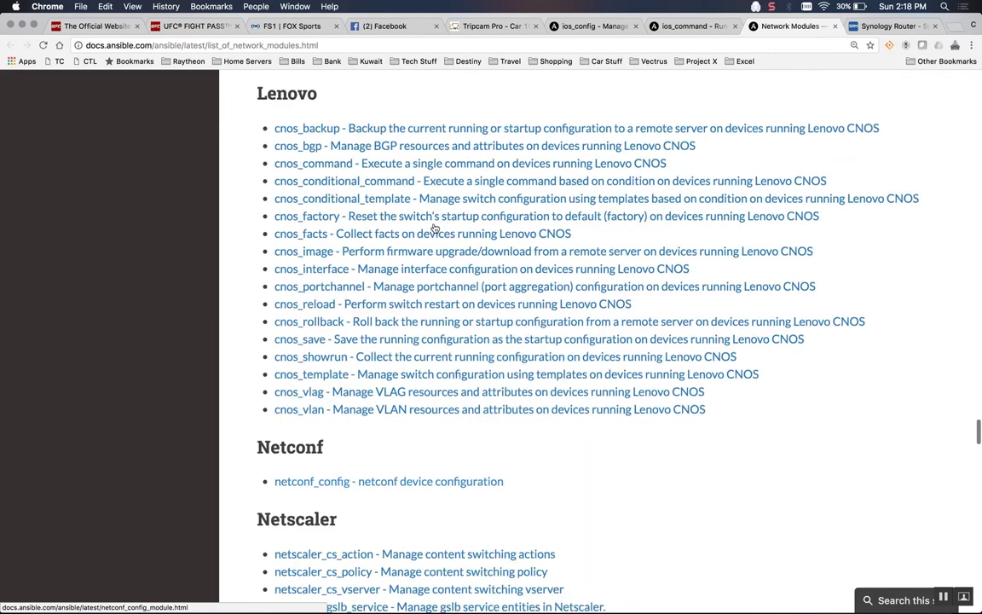
{"action": "scroll", "coordinate": [434, 228], "scroll_direction": "up", "scroll_amount": 10}
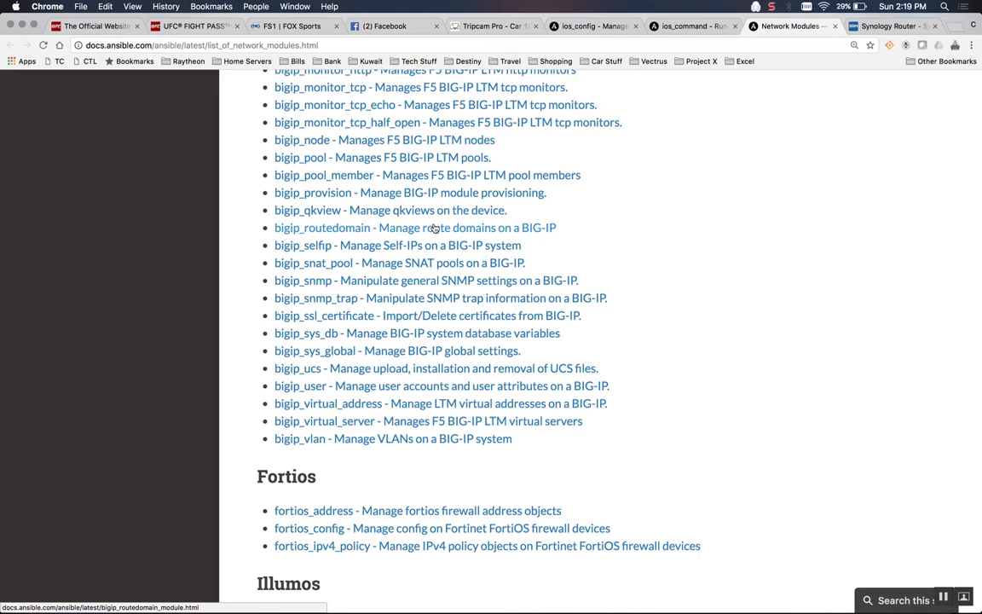
{"action": "scroll", "coordinate": [409, 412], "scroll_direction": "up", "scroll_amount": 20}
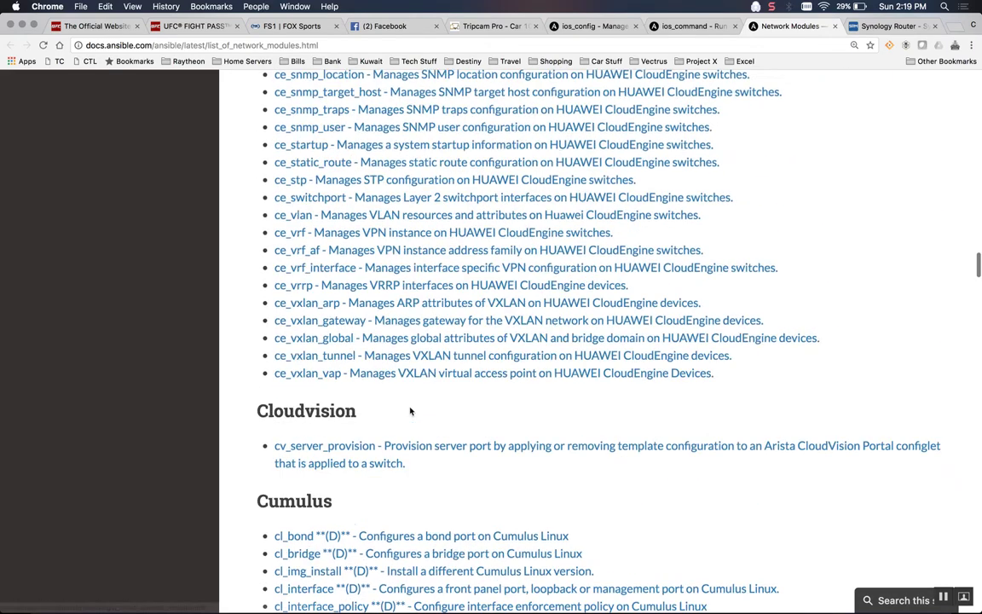
{"action": "scroll", "coordinate": [410, 412], "scroll_direction": "up", "scroll_amount": 20}
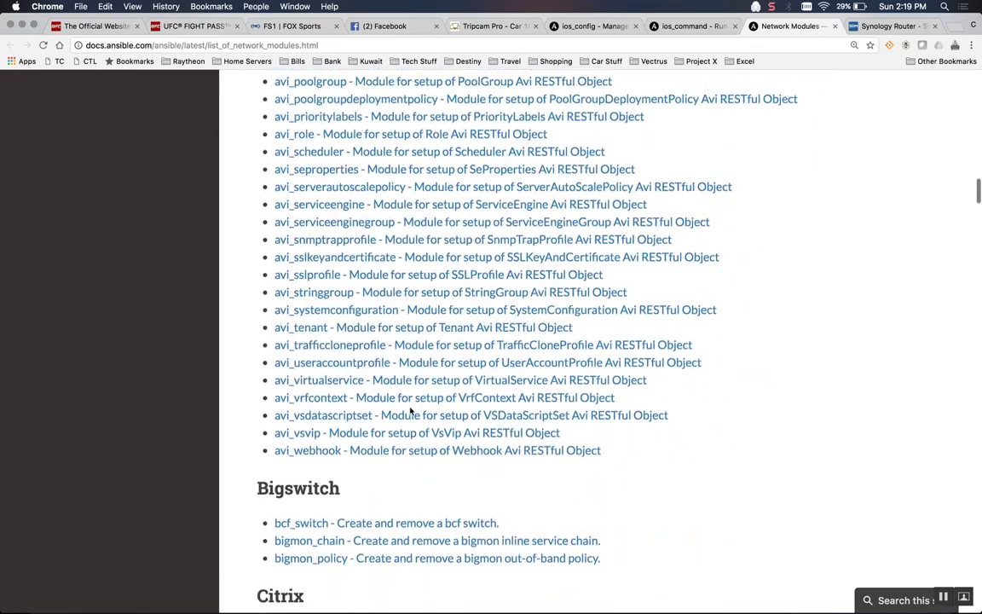
{"action": "scroll", "coordinate": [411, 412], "scroll_direction": "up", "scroll_amount": 1}
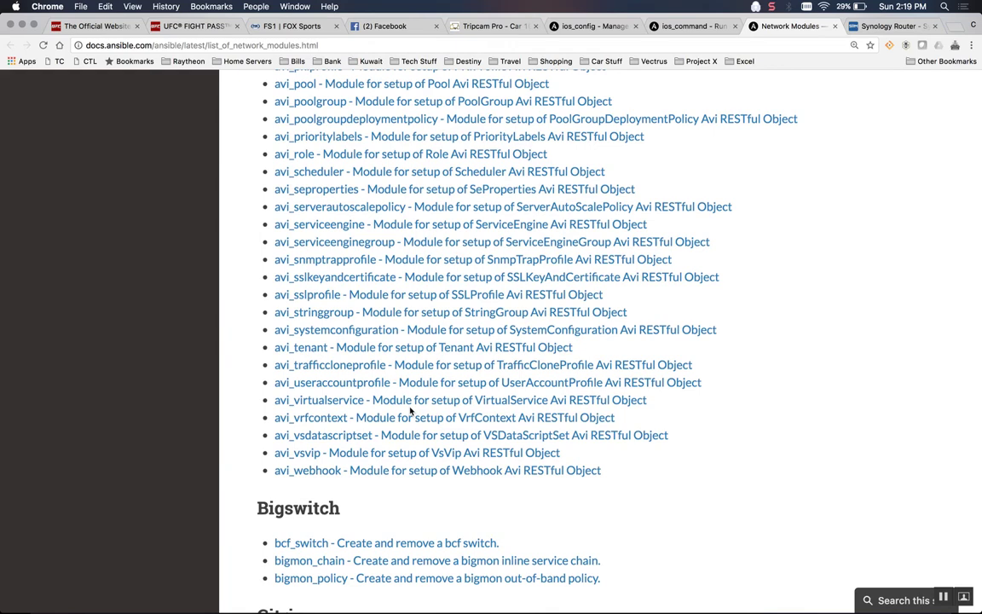
{"action": "scroll", "coordinate": [410, 412], "scroll_direction": "up", "scroll_amount": 10}
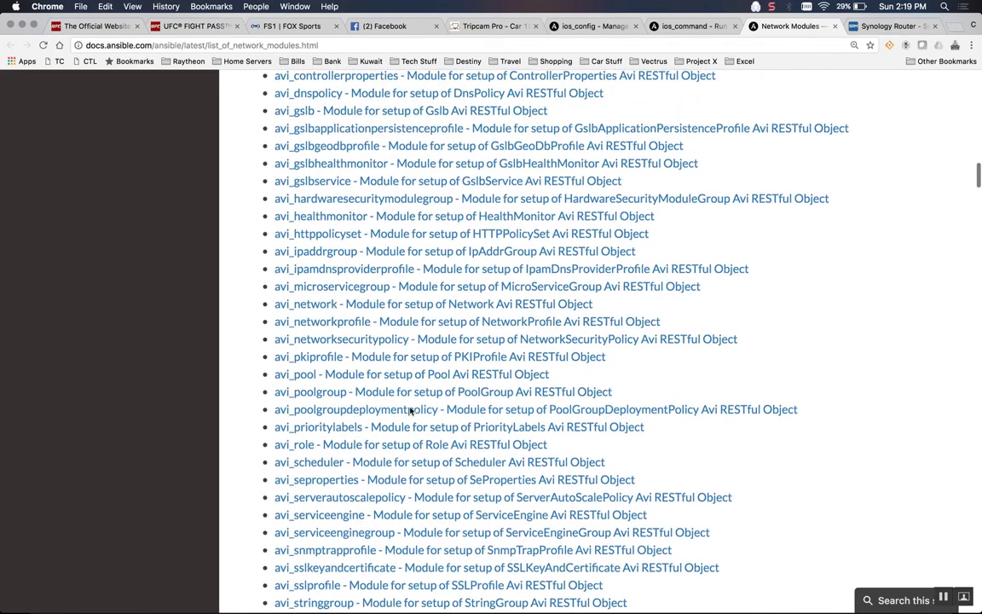
{"action": "scroll", "coordinate": [410, 412], "scroll_direction": "up", "scroll_amount": 1}
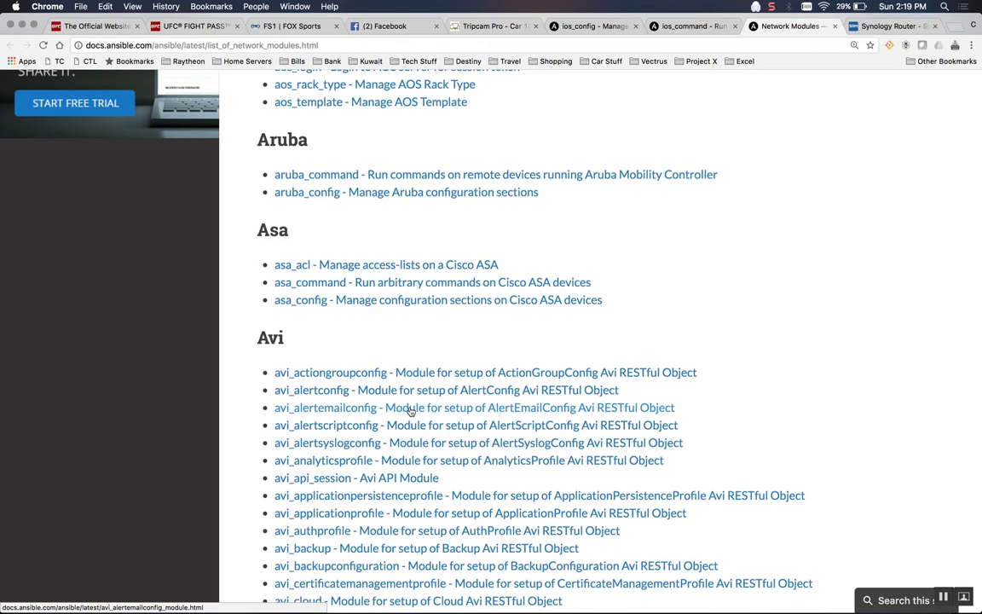
Switch to Microsoft Remote Desktop and connect to the saved Unbuntu machine.
{"action": "mouse_move", "coordinate": [256, 607]}
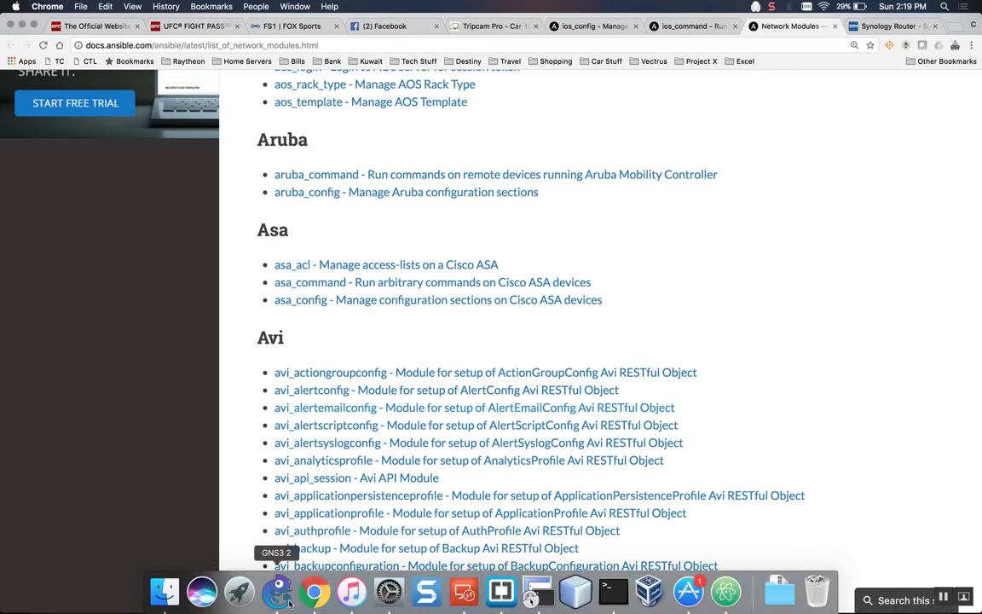
{"action": "left_click", "coordinate": [464, 597]}
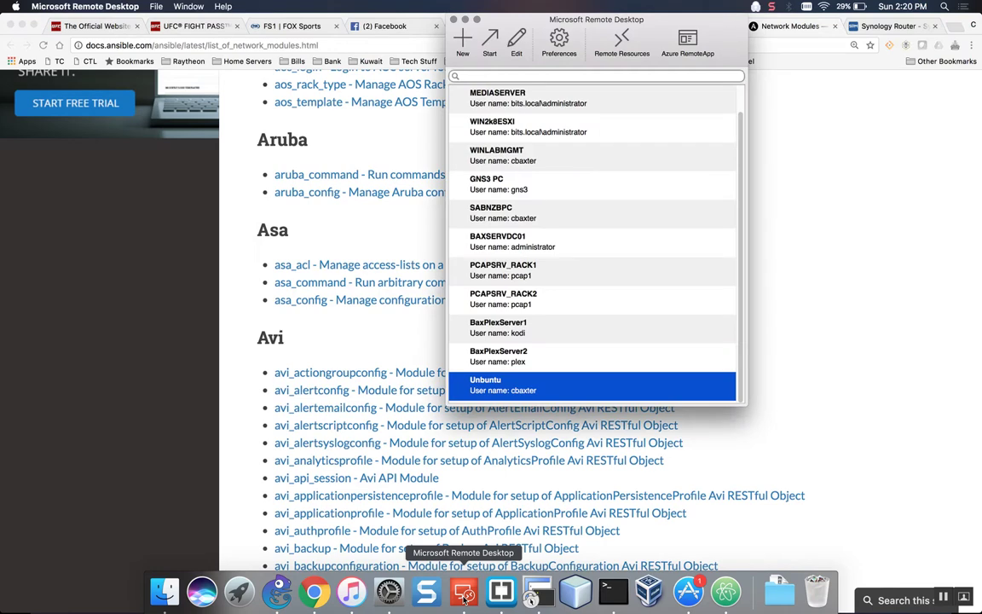
{"action": "double_click", "coordinate": [495, 385]}
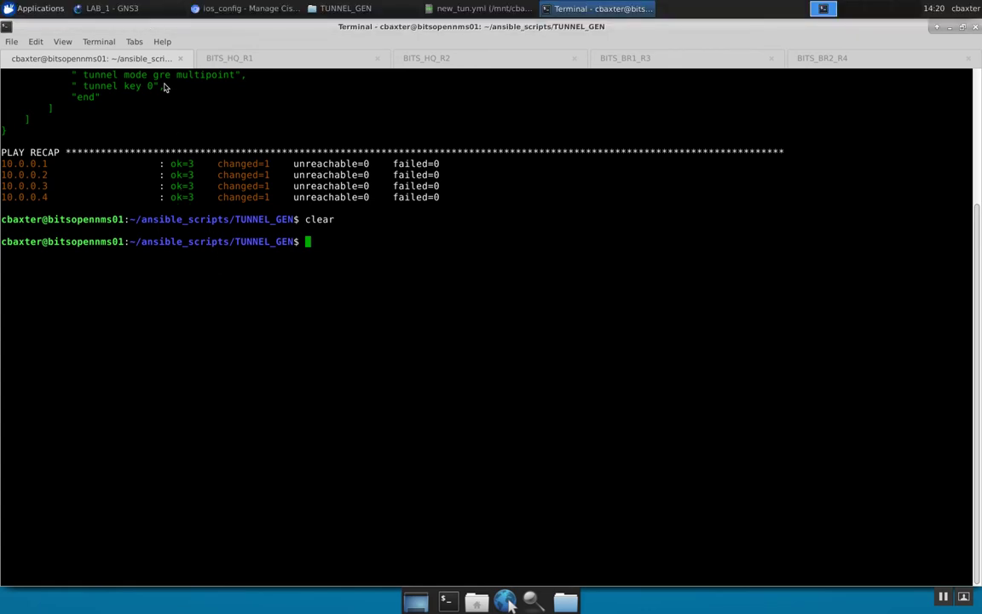
Switch to the LAB_1 project in GNS3 and inspect the port connections of NETMAN_SW and the NetworkManager cloud.
{"action": "left_click", "coordinate": [132, 11]}
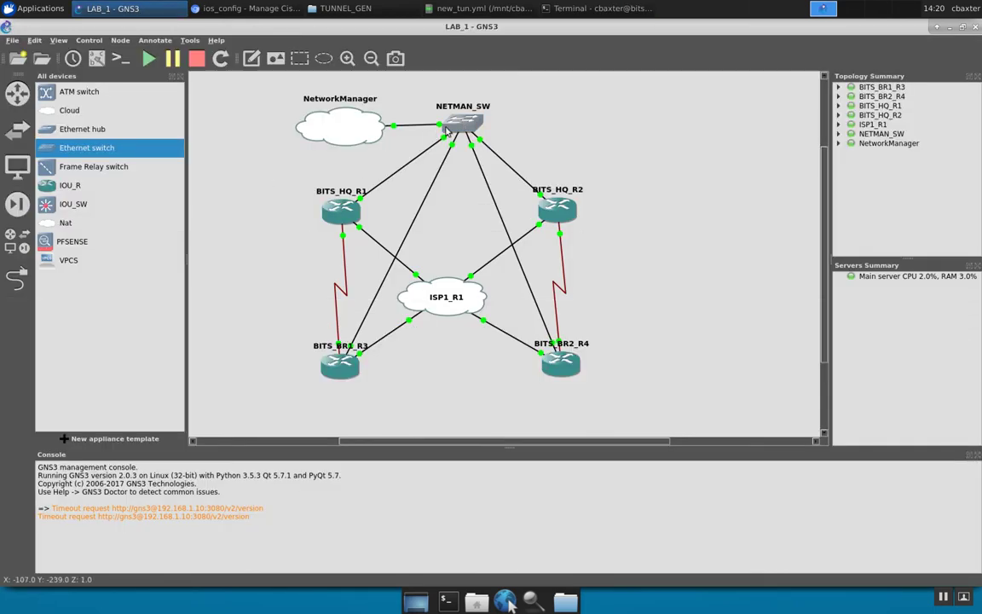
{"action": "mouse_move", "coordinate": [451, 127]}
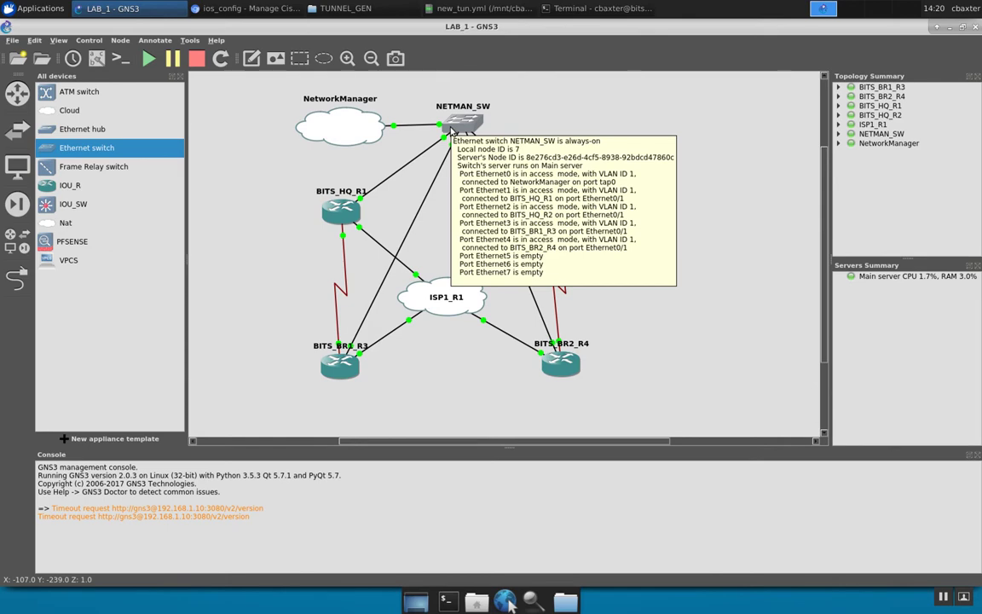
{"action": "mouse_move", "coordinate": [367, 203]}
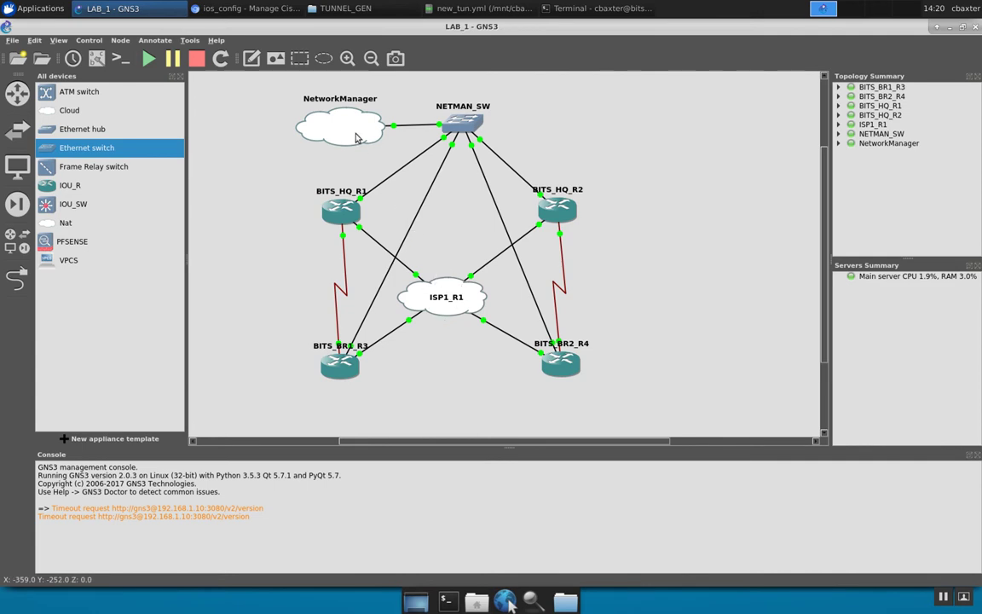
{"action": "mouse_move", "coordinate": [346, 145]}
{"action": "mouse_move", "coordinate": [324, 151]}
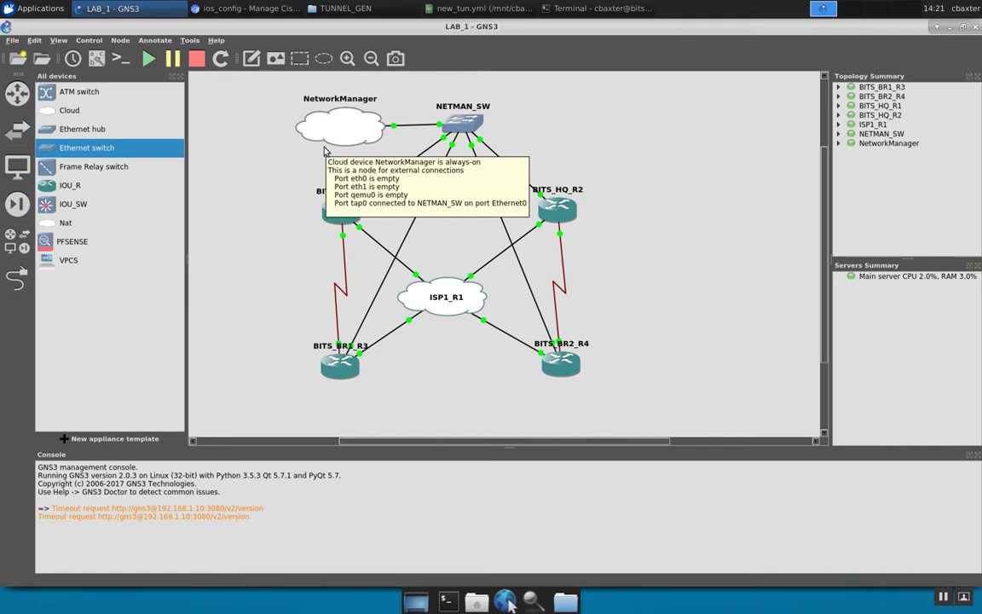
Move the BITS_HQ_R2 label slightly sideways, clear of the router's link to NETMAN_SW, and deselect it.
{"action": "left_click", "coordinate": [576, 193]}
{"action": "left_click", "coordinate": [516, 169]}
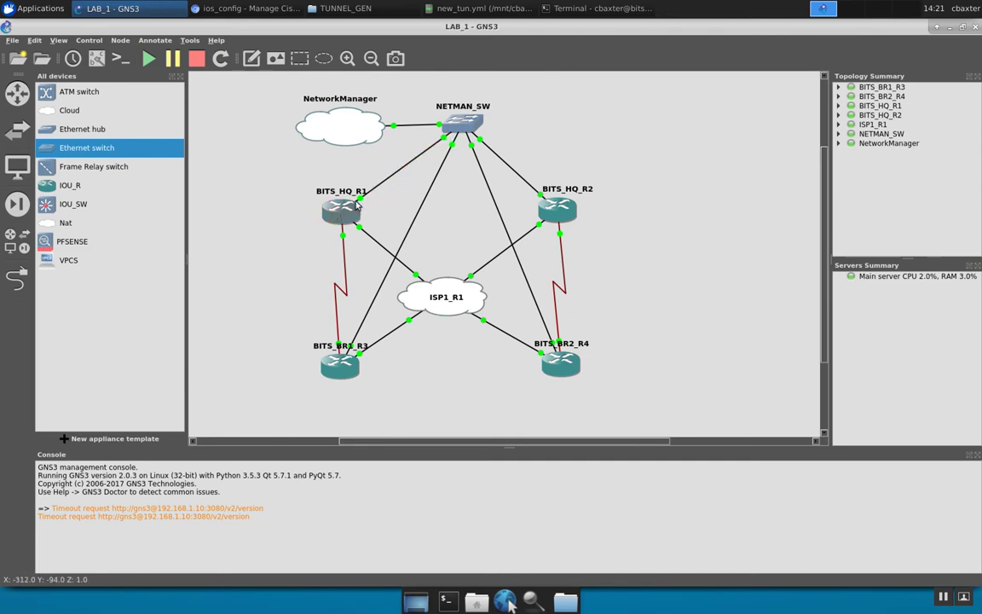
{"action": "mouse_move", "coordinate": [406, 302]}
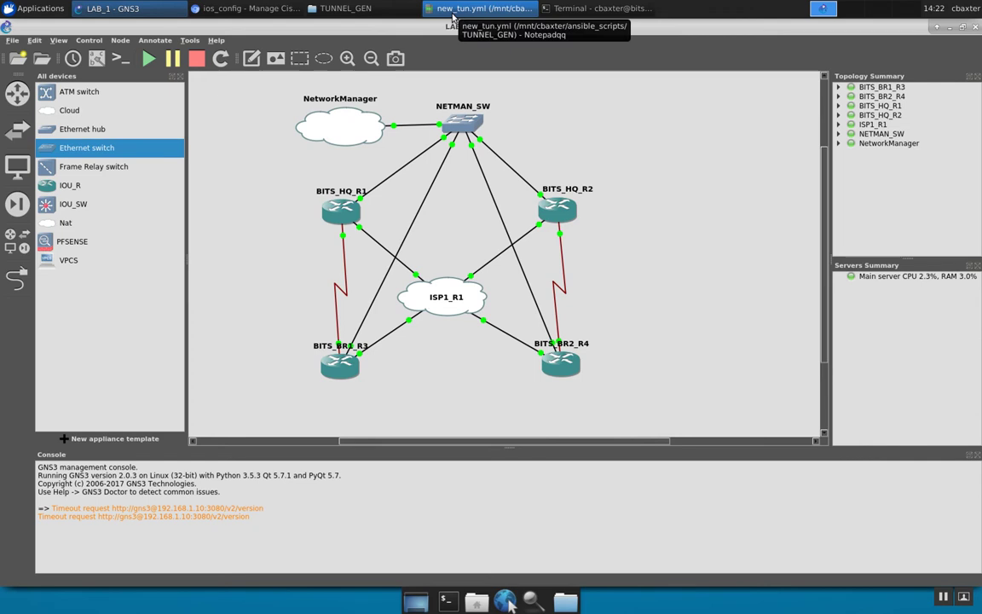
Bring up the TUNNEL_GEN folder in the file manager and clear the file selection to review its contents.
{"action": "left_click", "coordinate": [373, 9]}
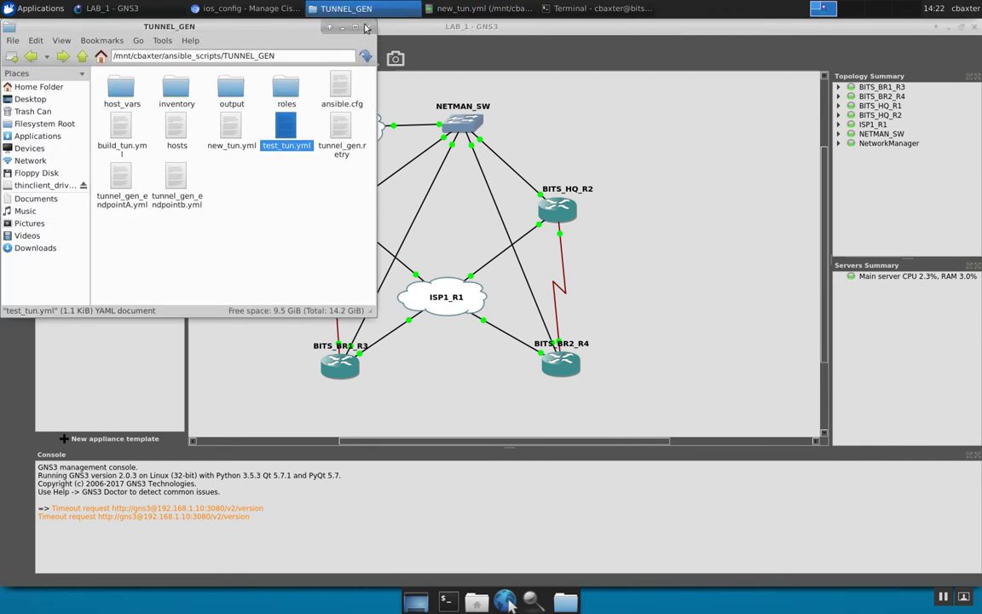
{"action": "left_click", "coordinate": [252, 230]}
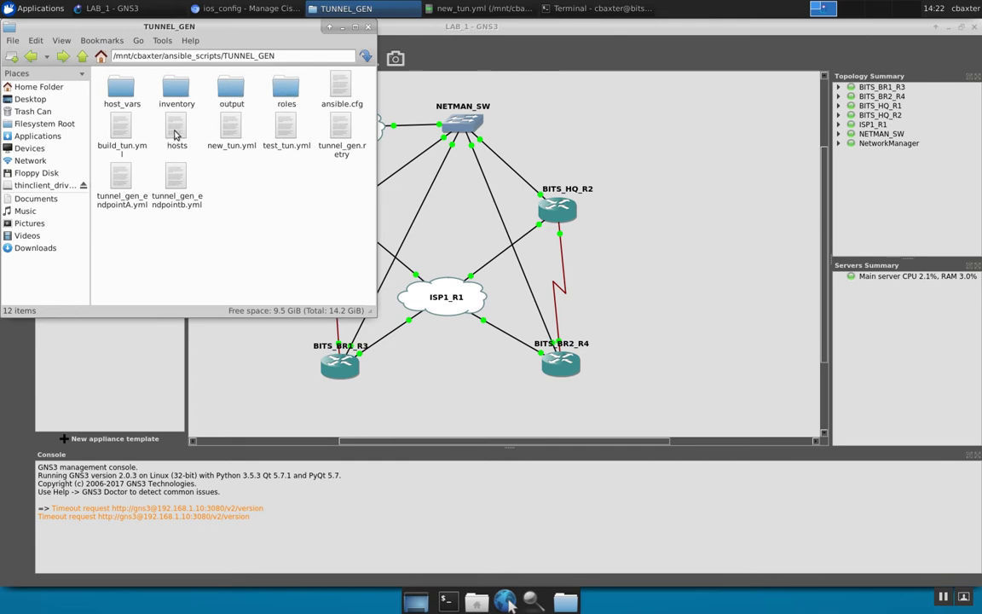
Switch to Notepadqq and bring up the hosts inventory file.
{"action": "mouse_move", "coordinate": [504, 5]}
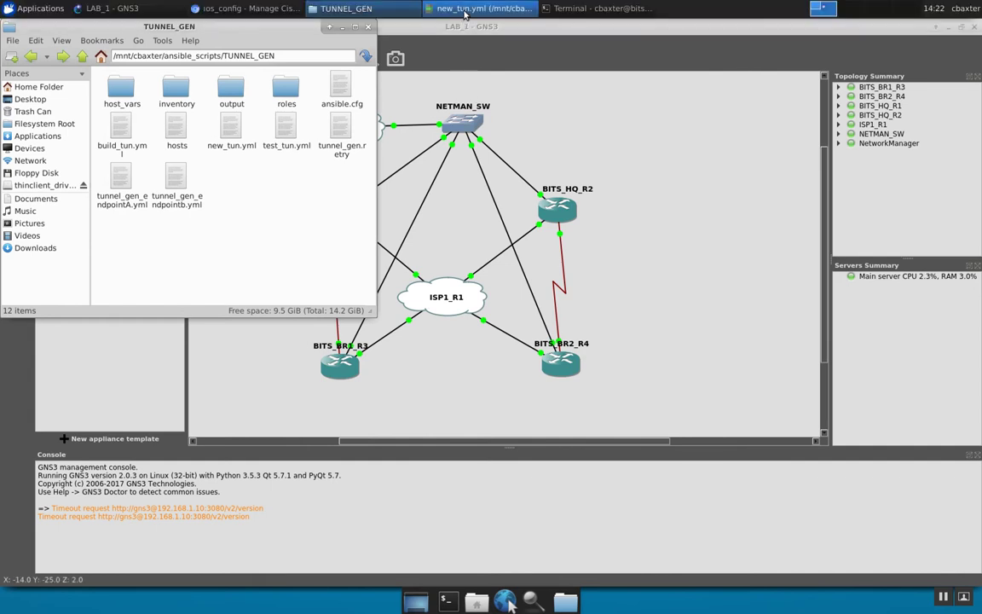
{"action": "left_click", "coordinate": [465, 10]}
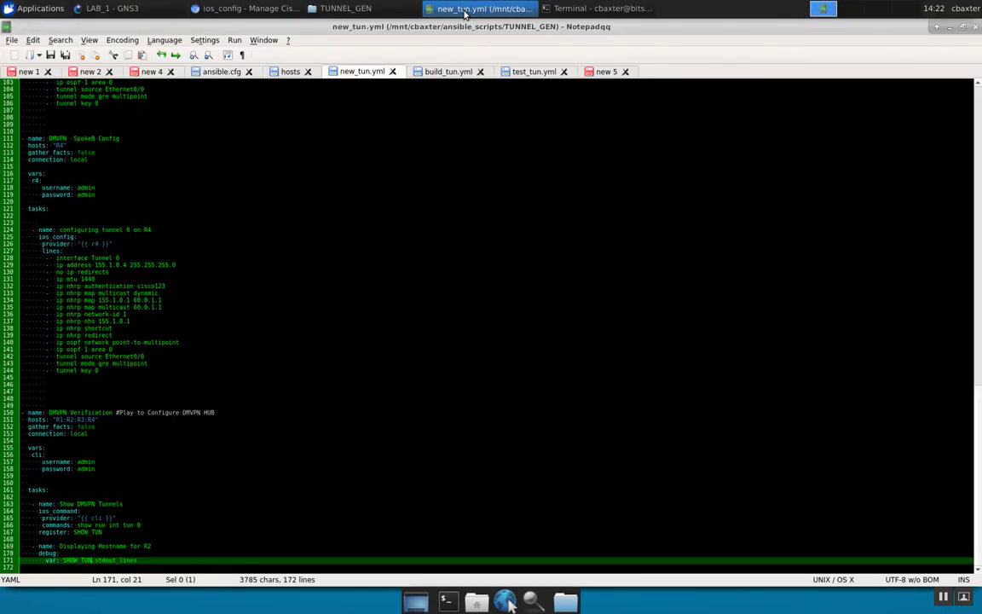
{"action": "left_click", "coordinate": [266, 72]}
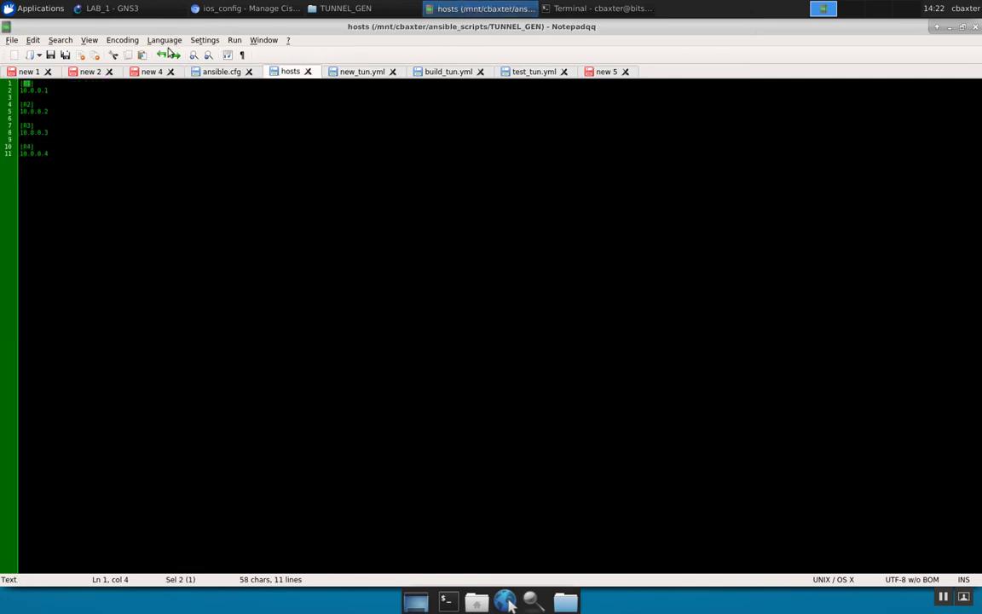
Enlarge the editor text by zooming in two levels.
{"action": "left_click", "coordinate": [89, 40]}
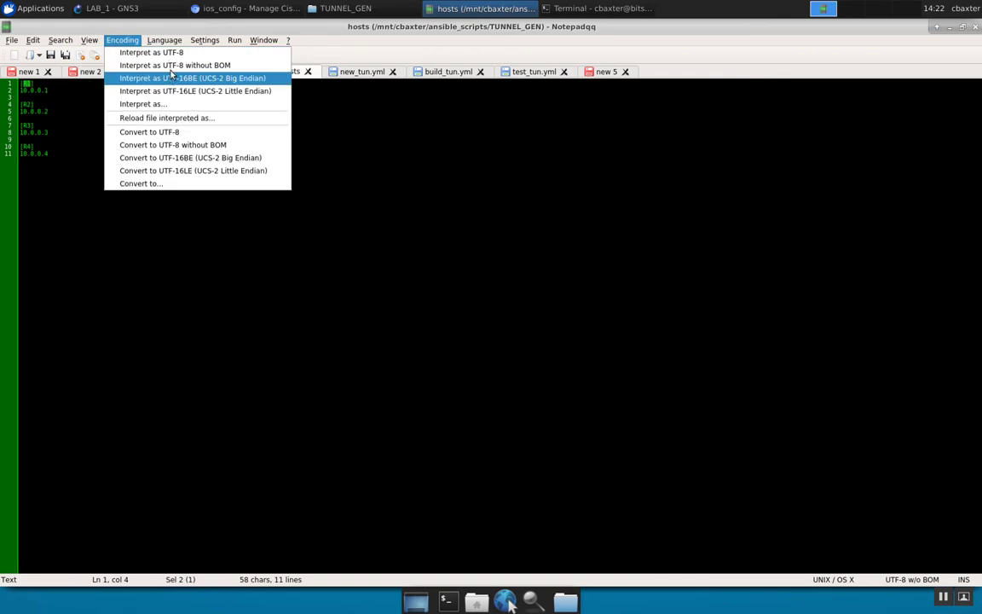
{"action": "mouse_move", "coordinate": [90, 41]}
{"action": "mouse_move", "coordinate": [255, 66]}
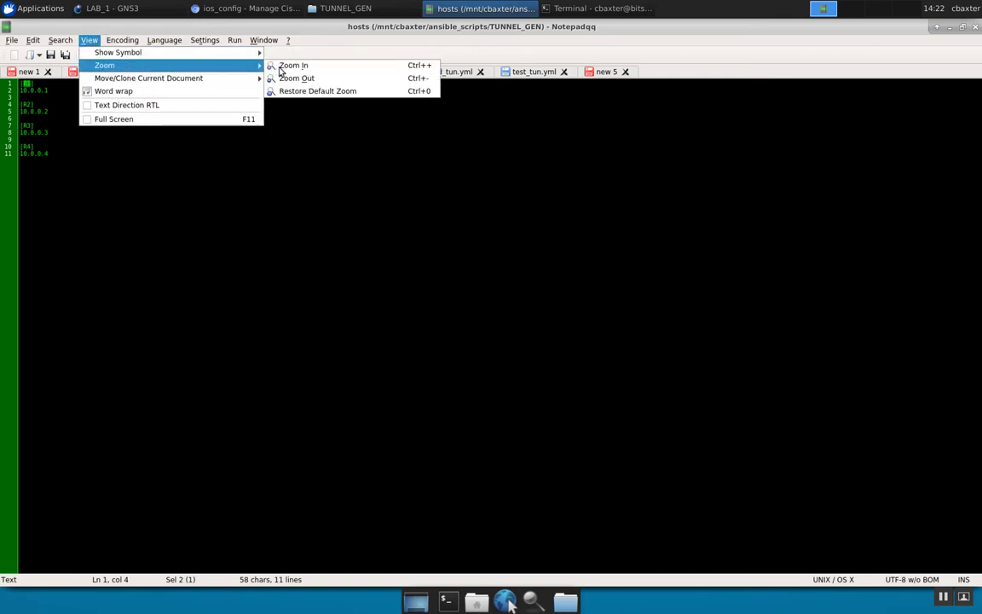
{"action": "left_click", "coordinate": [292, 65]}
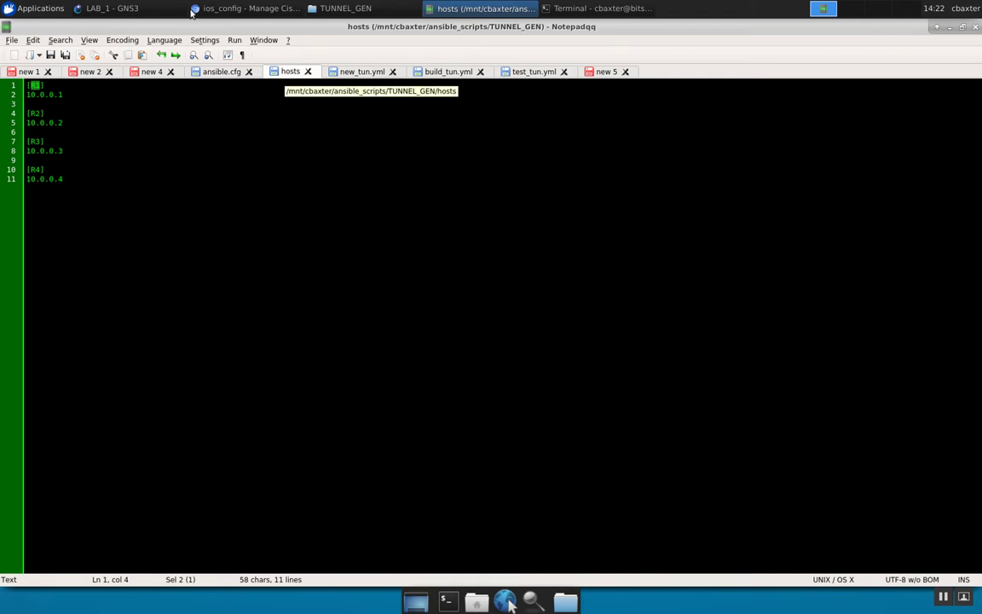
{"action": "left_click", "coordinate": [94, 41]}
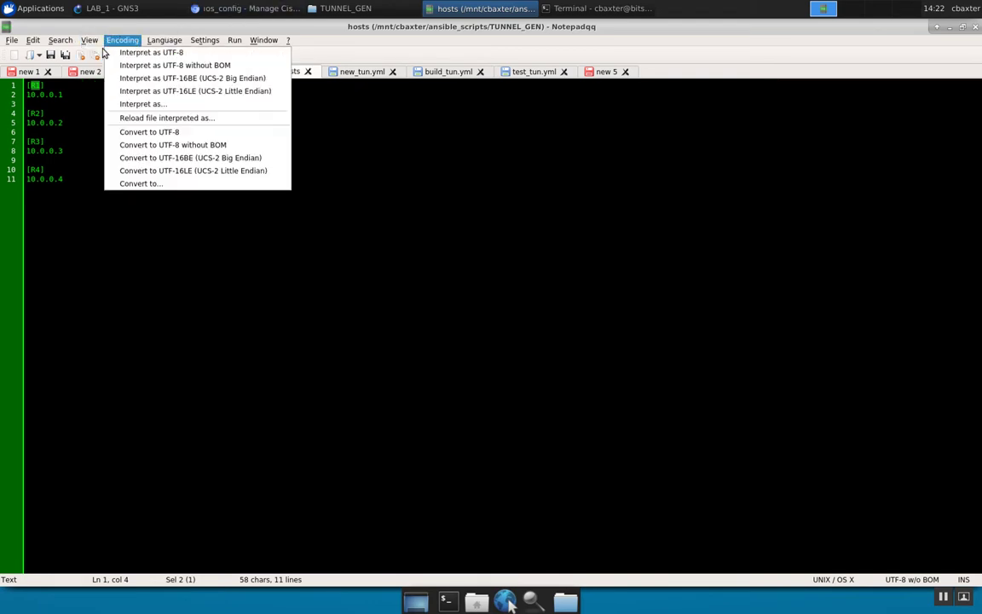
{"action": "mouse_move", "coordinate": [114, 53]}
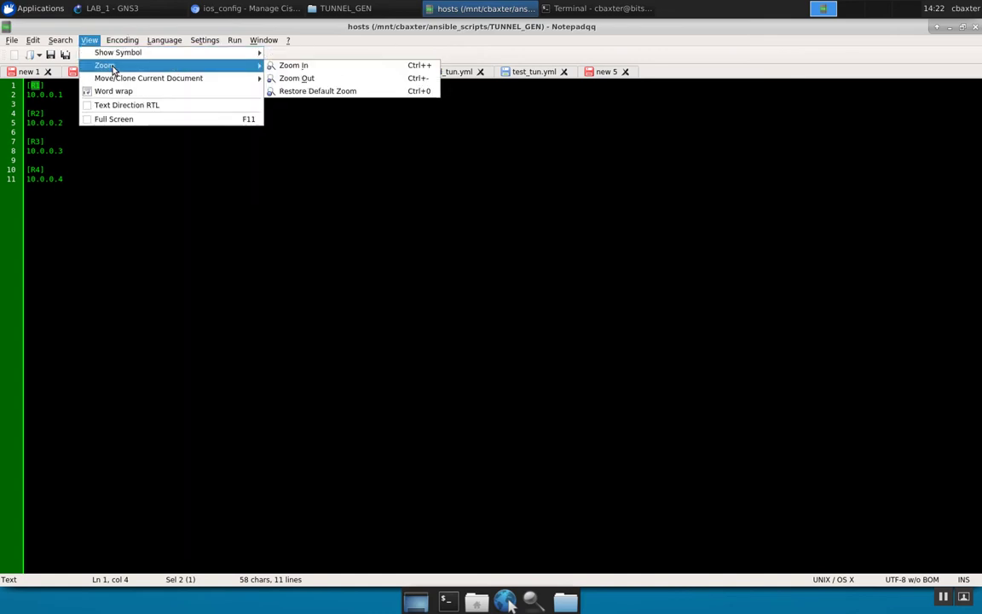
{"action": "left_click", "coordinate": [292, 68]}
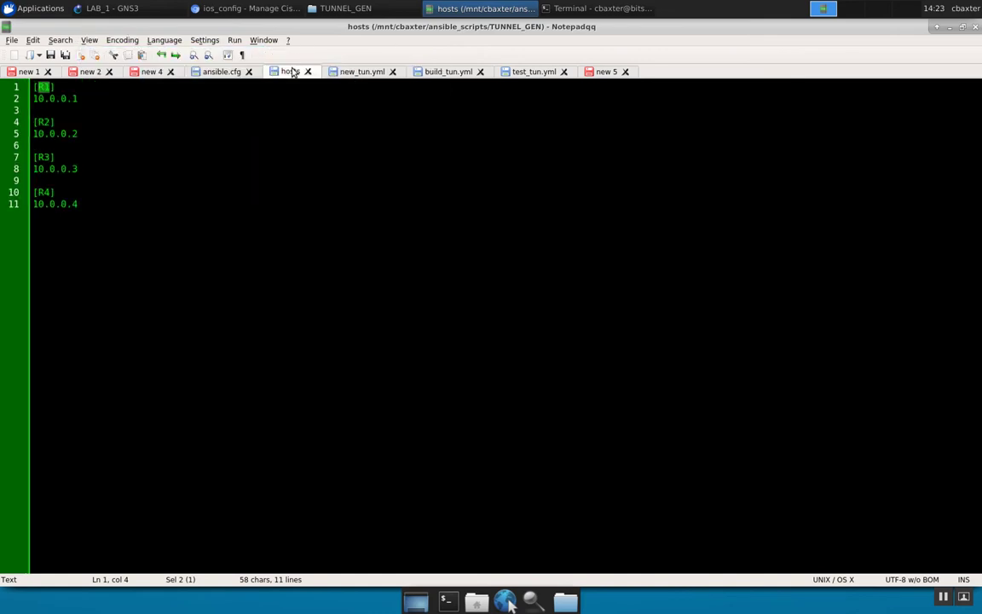
Highlight the R2 group's IP address and its group name in the hosts file to examine how they pair.
{"action": "left_click", "coordinate": [260, 130]}
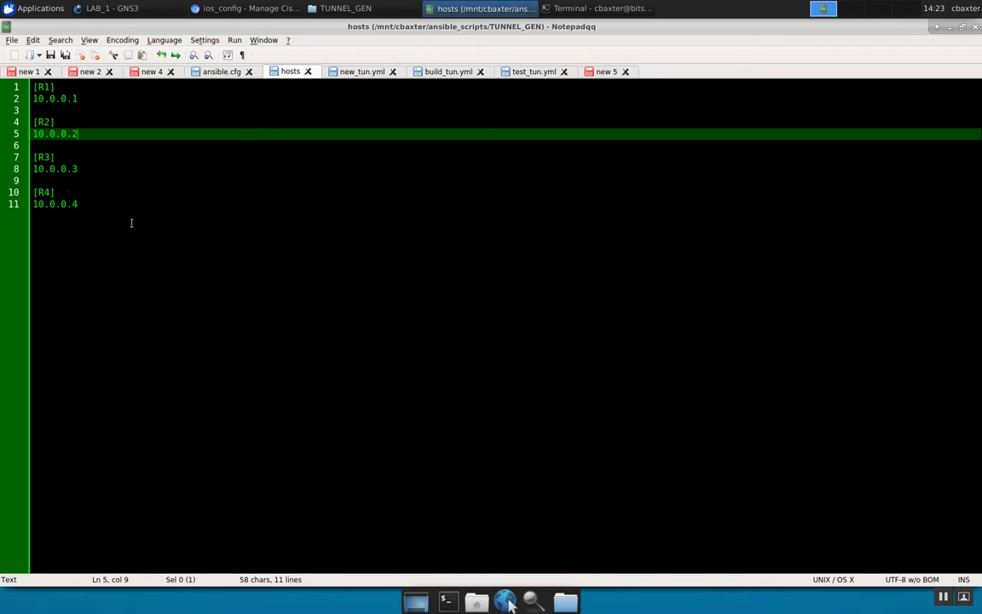
{"action": "left_click_drag", "start_coordinate": [85, 133], "coordinate": [18, 131]}
{"action": "left_click", "coordinate": [51, 134]}
{"action": "left_click_drag", "start_coordinate": [81, 134], "coordinate": [13, 144]}
{"action": "double_click", "coordinate": [44, 122]}
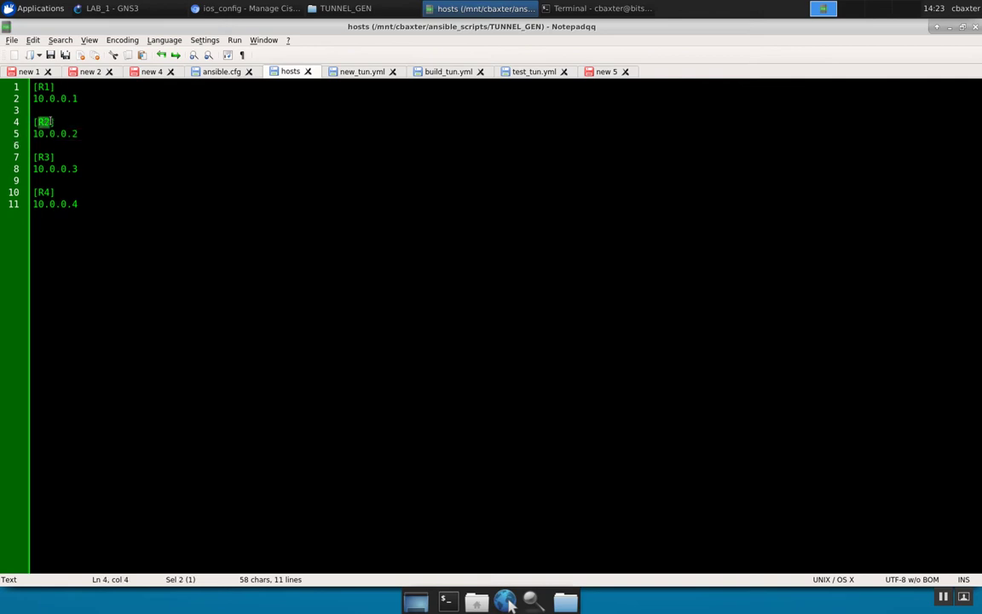
Add the example group headers [us-routers] and [german-routers] below the R4 entry, separated by blank lines.
{"action": "left_click", "coordinate": [84, 204]}
{"action": "key", "text": "Return"}
{"action": "key", "text": "Return"}
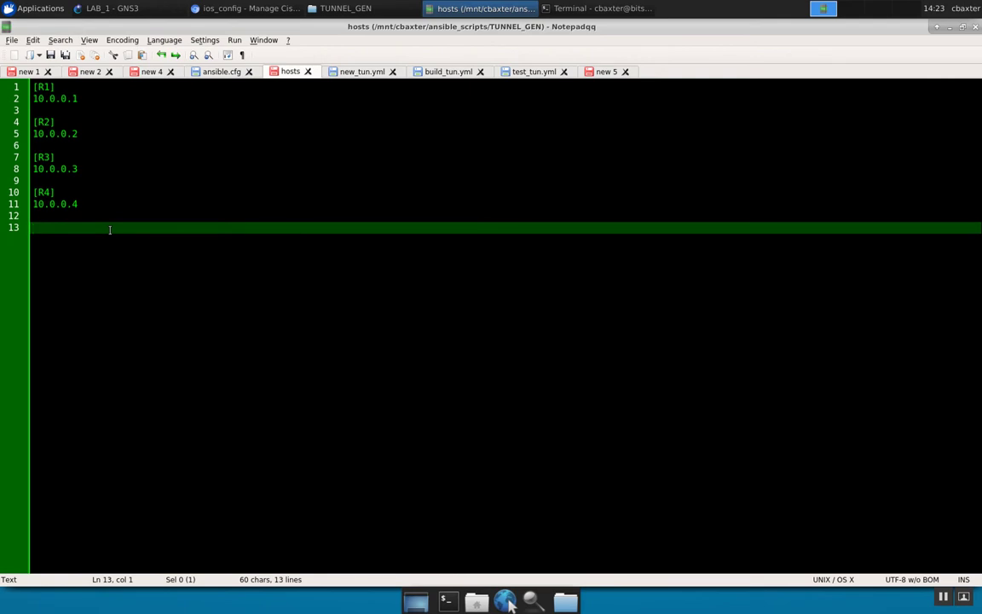
{"action": "type", "text": "[]"}
{"action": "key", "text": "Left"}
{"action": "type", "text": "us-e"}
{"action": "key", "text": "BackSpace"}
{"action": "type", "text": "routers"}
{"action": "key", "text": "Right"}
{"action": "key", "text": "Return"}
{"action": "key", "text": "Return"}
{"action": "type", "text": "[]"}
{"action": "key", "text": "Left"}
{"action": "type", "text": "german-routers"}
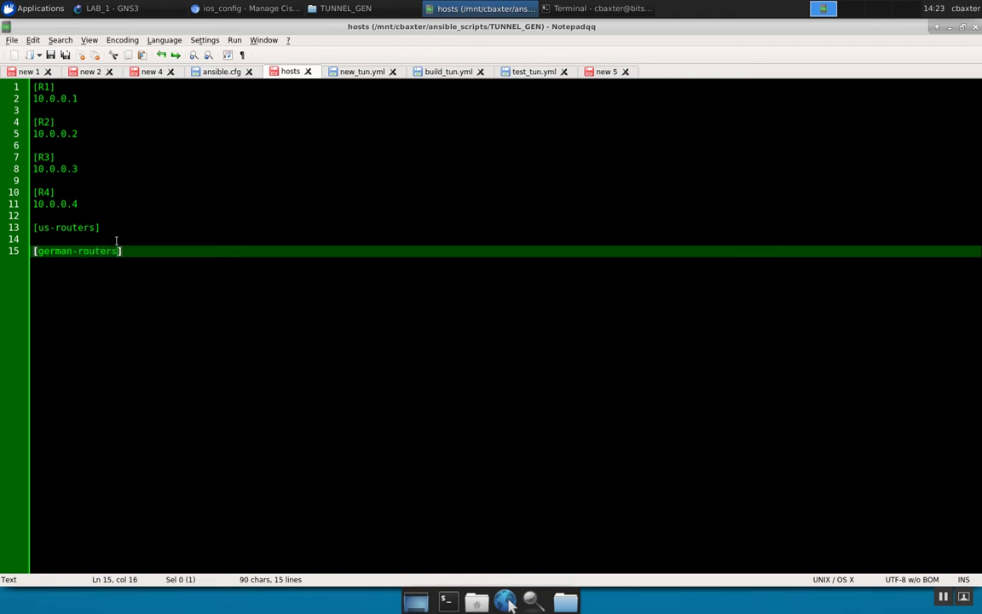
Highlight the us-routers group name inside its brackets and clear the selection again.
{"action": "left_click", "coordinate": [115, 238]}
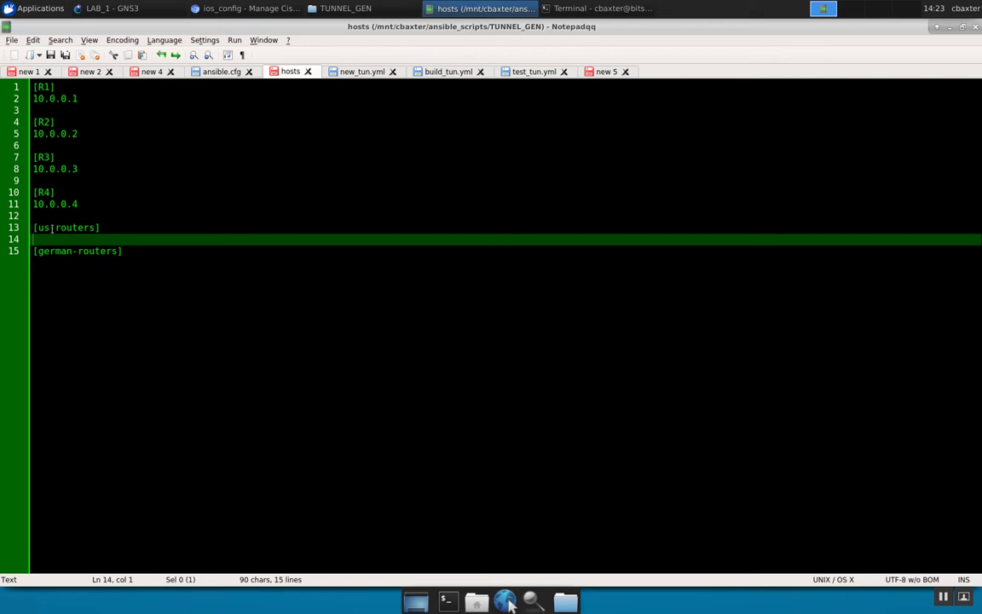
{"action": "key", "text": "Up"}
{"action": "key", "text": "Right"}
{"action": "key", "text": "shift+End"}
{"action": "key", "text": "shift+Left"}
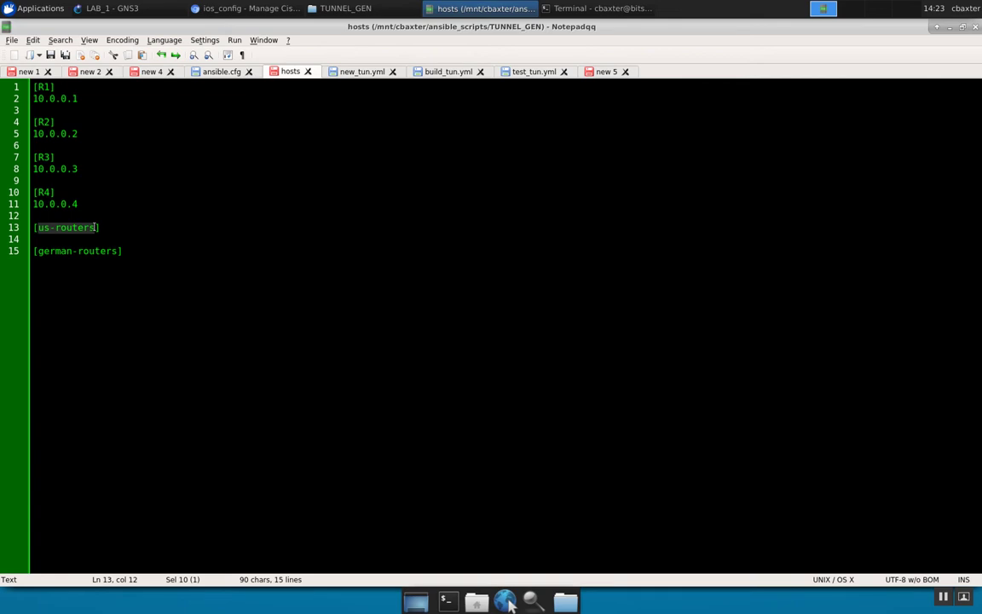
{"action": "left_click", "coordinate": [119, 239]}
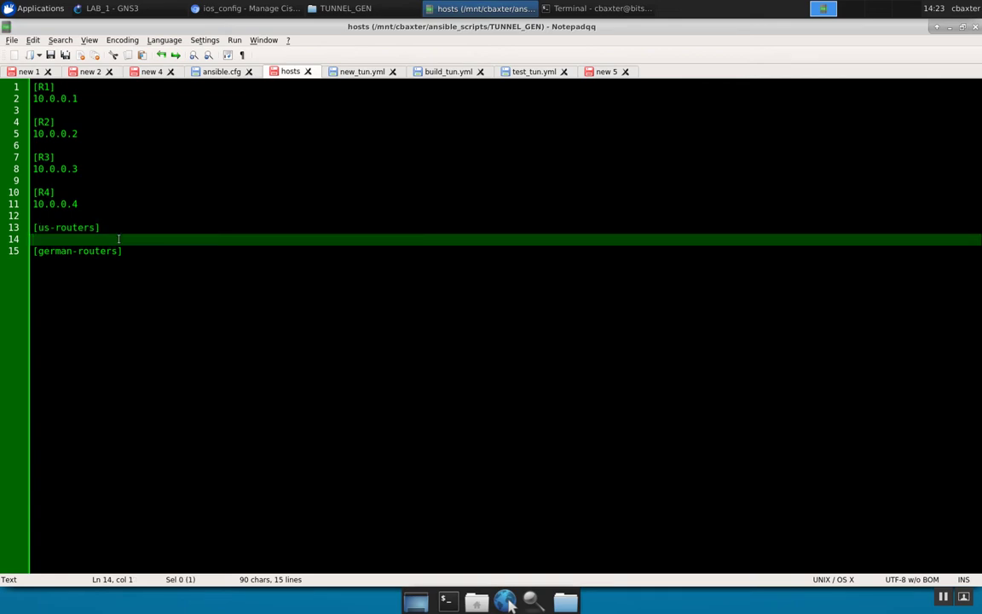
Delete the us-routers and german-routers headers from the hosts file and save it.
{"action": "left_click_drag", "start_coordinate": [124, 251], "coordinate": [3, 234]}
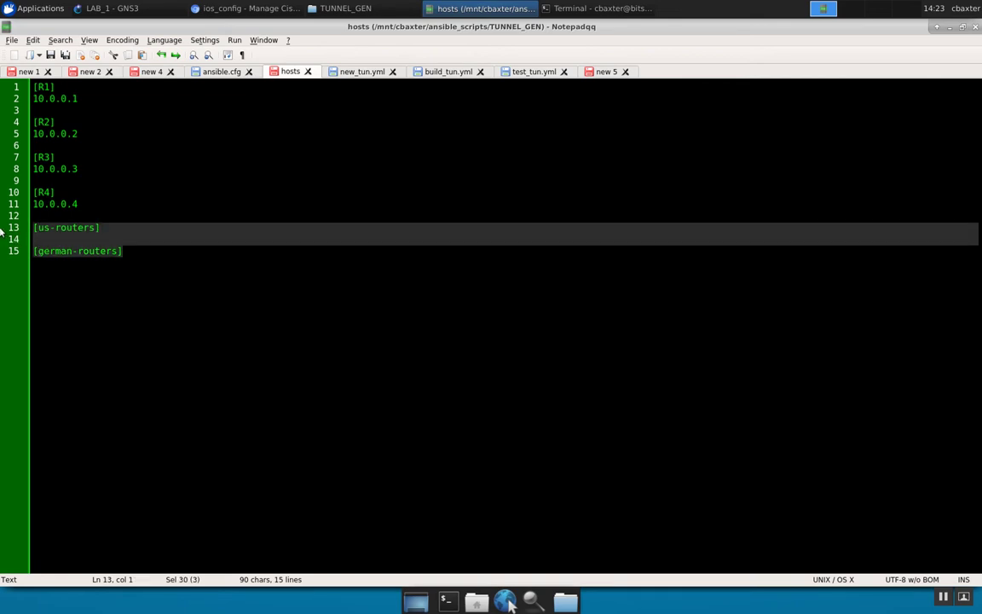
{"action": "key", "text": "Delete"}
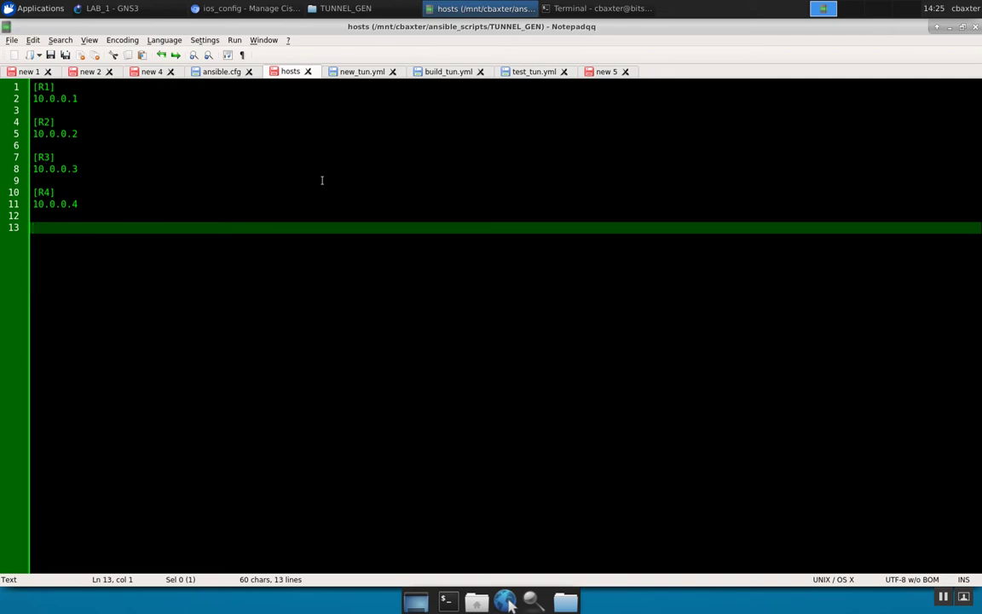
{"action": "key", "text": "ctrl+s"}
Bring up new_tun.yml and skim the playbook from the DMVPN hub play to the verification play and back.
{"action": "left_click", "coordinate": [329, 71]}
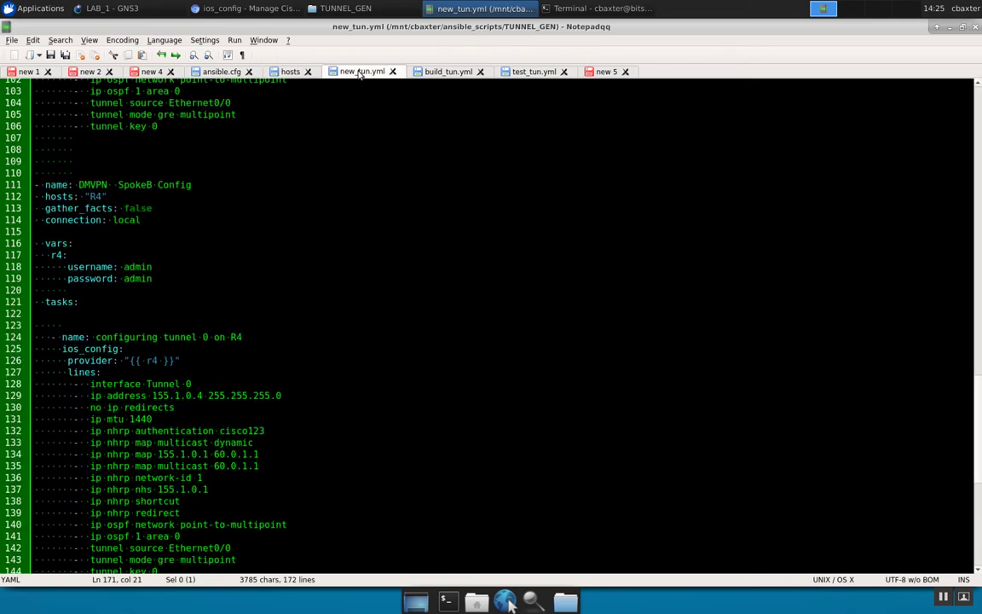
{"action": "scroll", "coordinate": [353, 200], "scroll_direction": "up", "scroll_amount": 20}
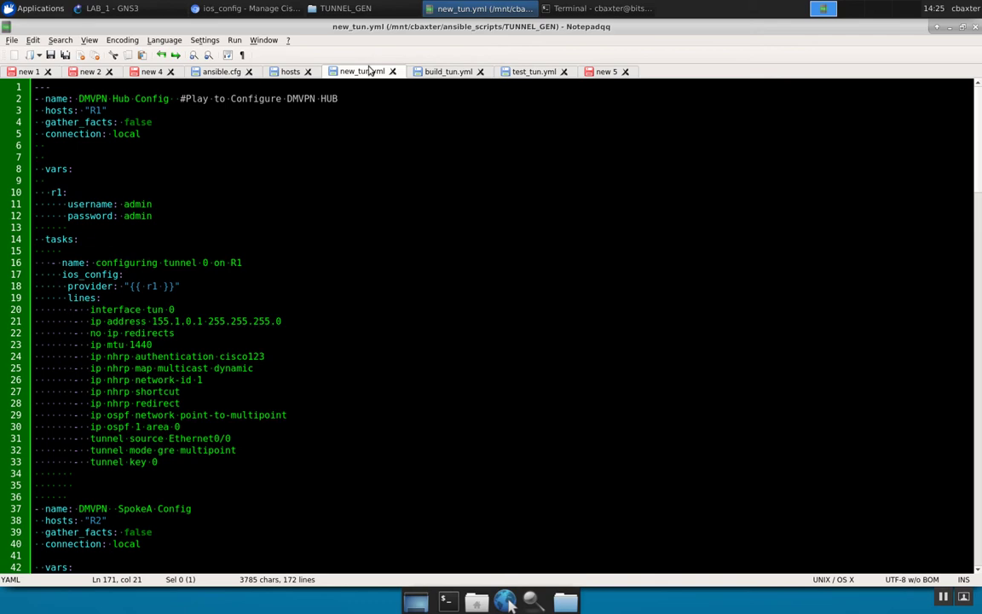
{"action": "scroll", "coordinate": [285, 289], "scroll_direction": "down", "scroll_amount": 20}
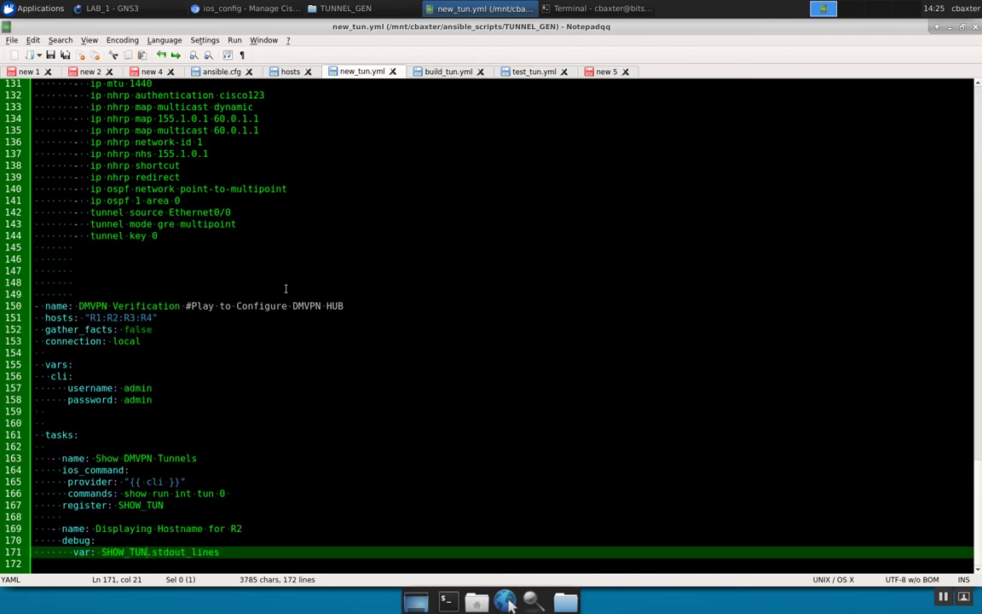
{"action": "scroll", "coordinate": [286, 289], "scroll_direction": "up", "scroll_amount": 20}
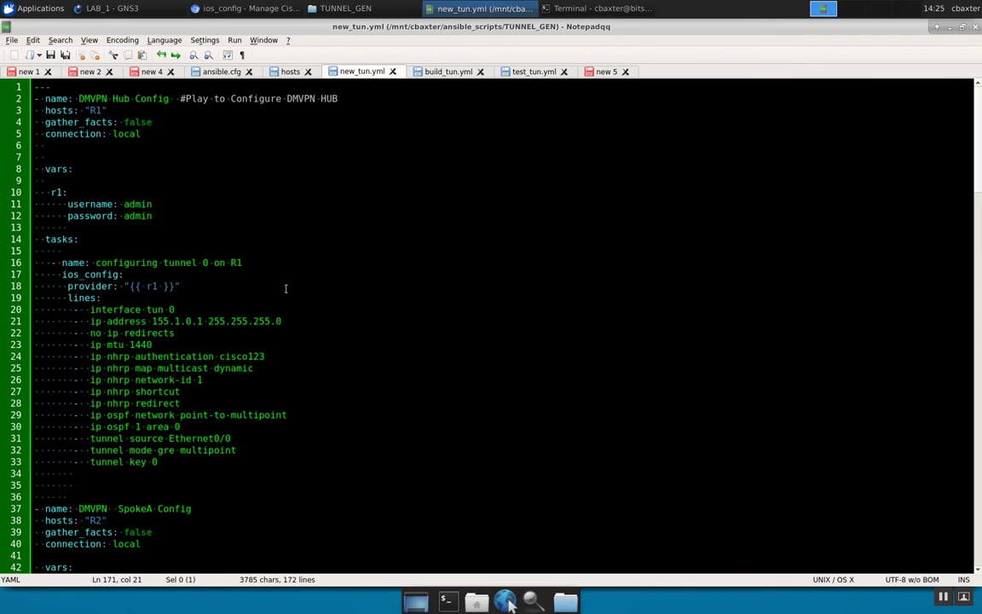
{"action": "scroll", "coordinate": [286, 288], "scroll_direction": "down", "scroll_amount": 20}
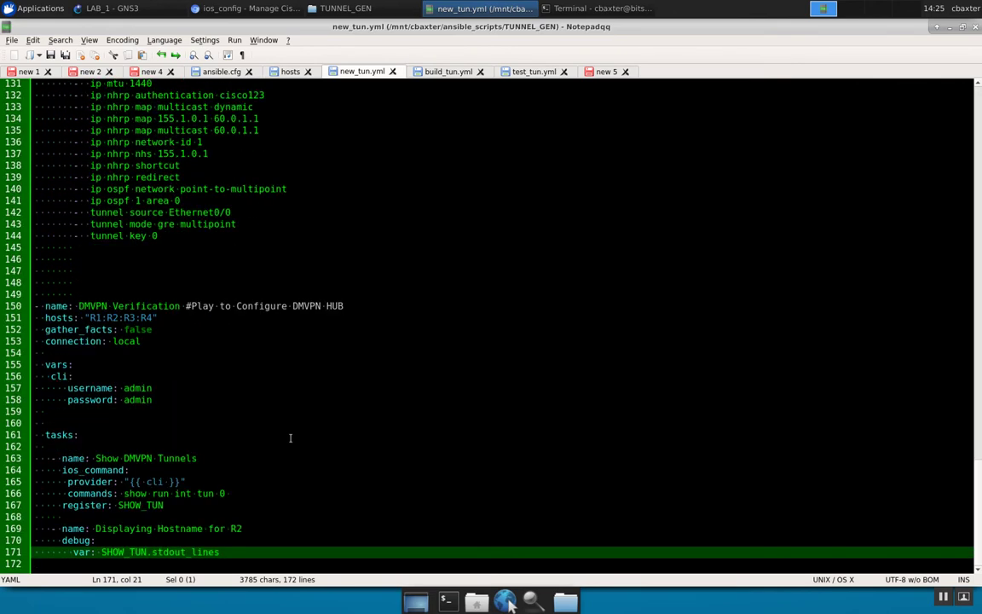
{"action": "scroll", "coordinate": [290, 438], "scroll_direction": "up", "scroll_amount": 20}
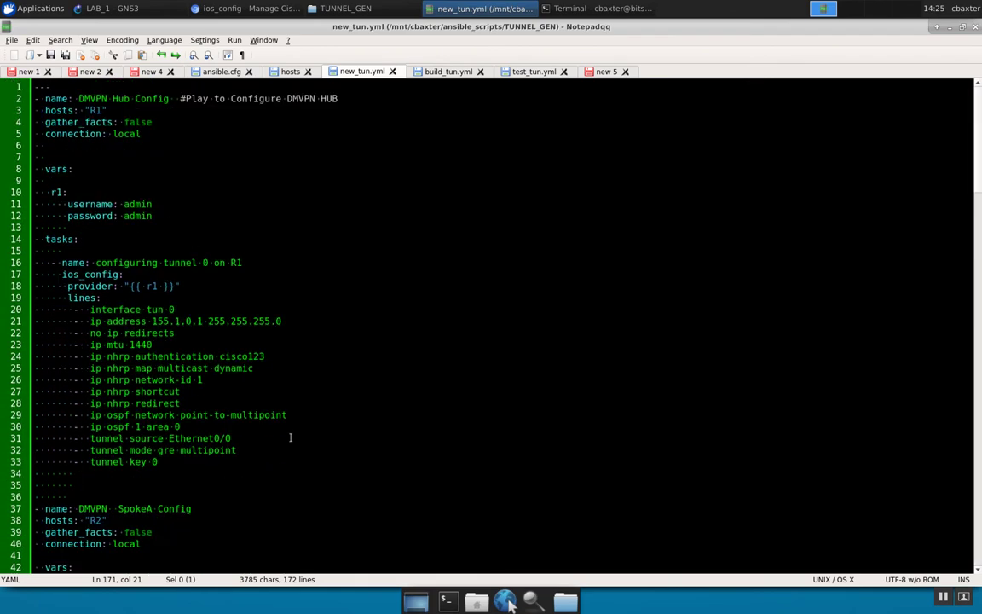
Highlight the name of the first play and its R1 host value in new_tun.yml.
{"action": "left_click_drag", "start_coordinate": [43, 102], "coordinate": [174, 98]}
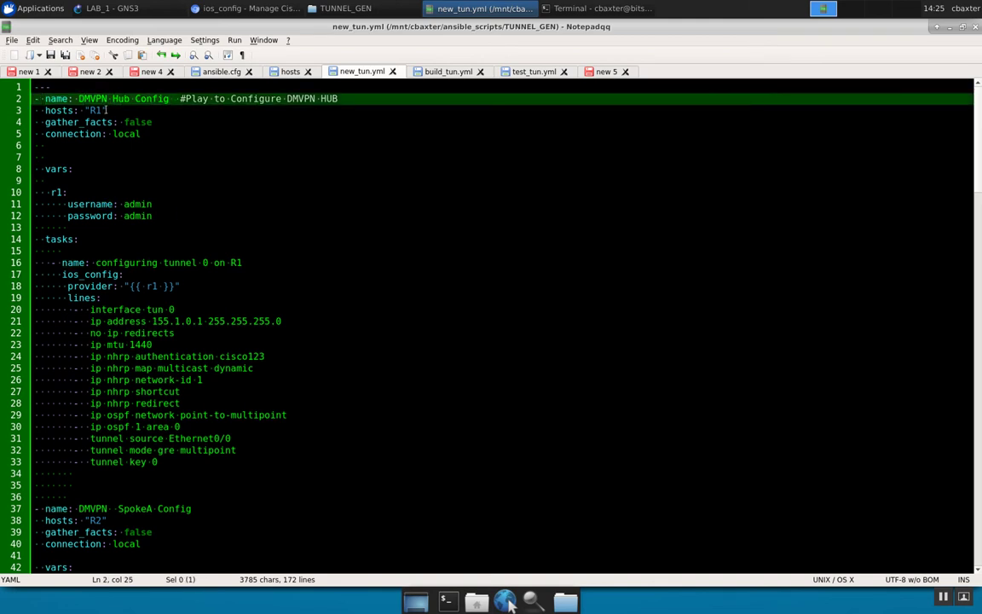
{"action": "left_click", "coordinate": [95, 111]}
{"action": "double_click", "coordinate": [94, 111]}
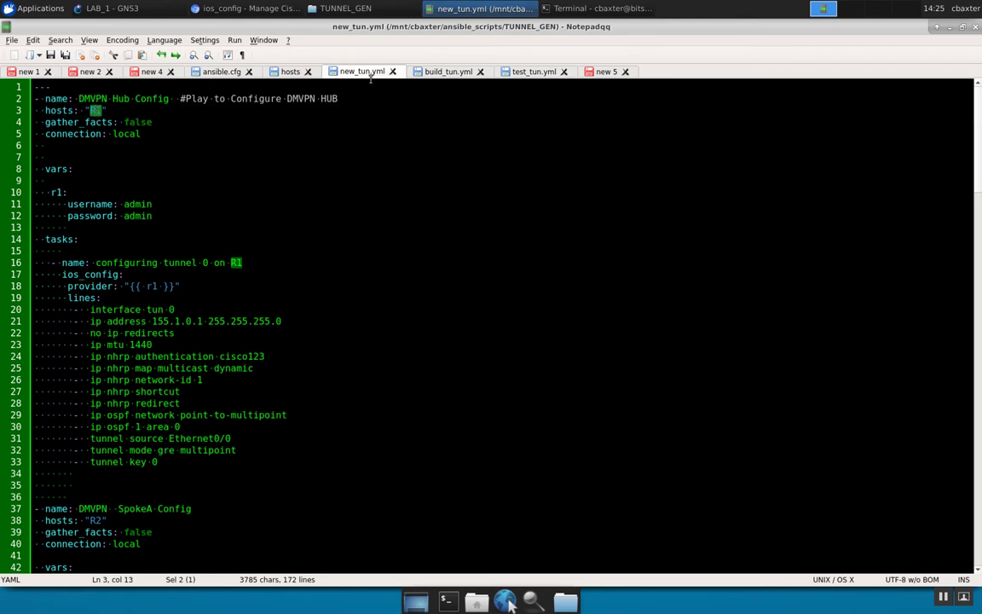
Open ansible.cfg from the TUNNEL_GEN folder in the editor.
{"action": "left_click", "coordinate": [224, 73]}
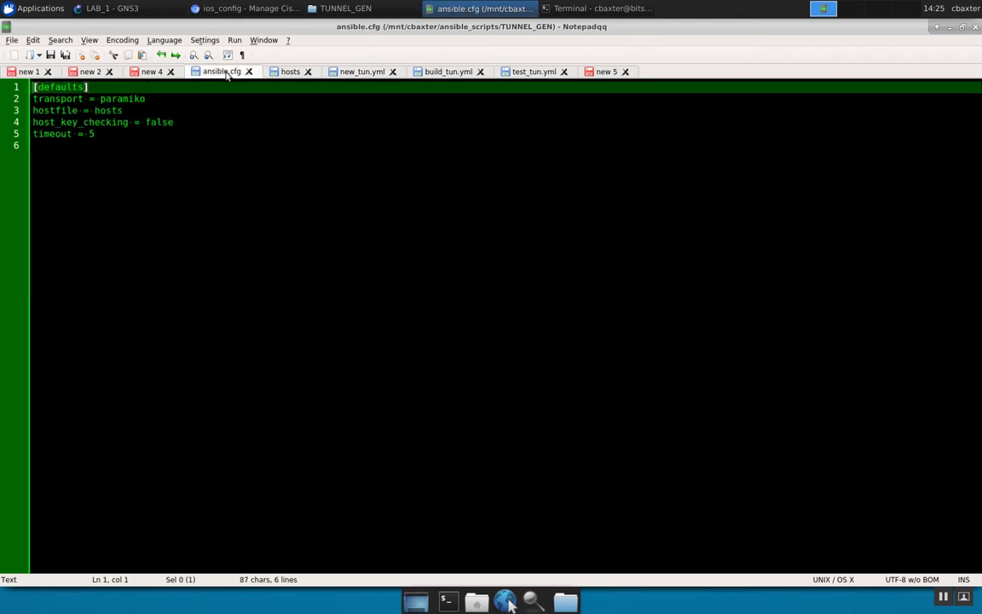
{"action": "left_click", "coordinate": [334, 10]}
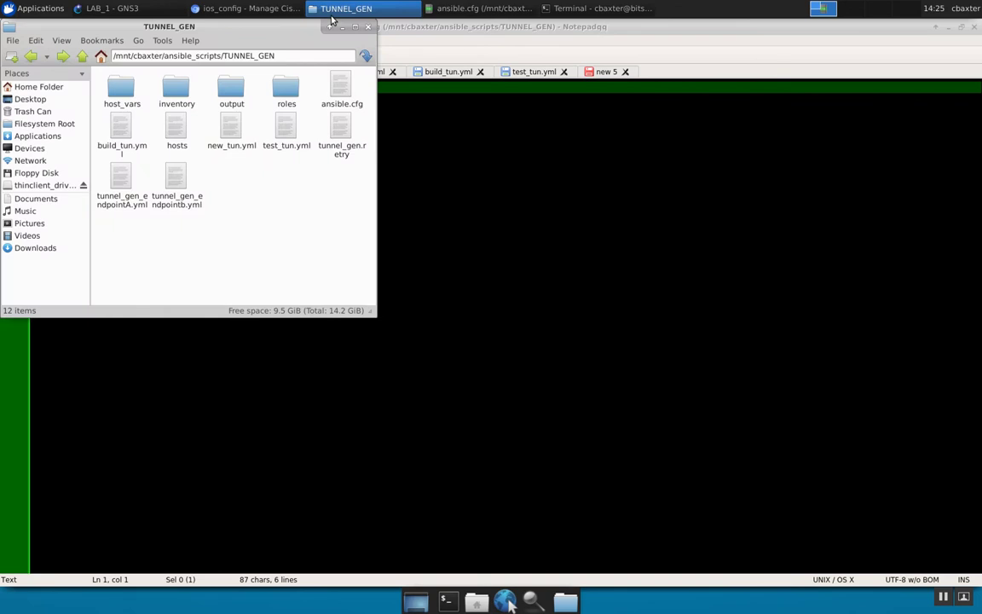
{"action": "double_click", "coordinate": [344, 90]}
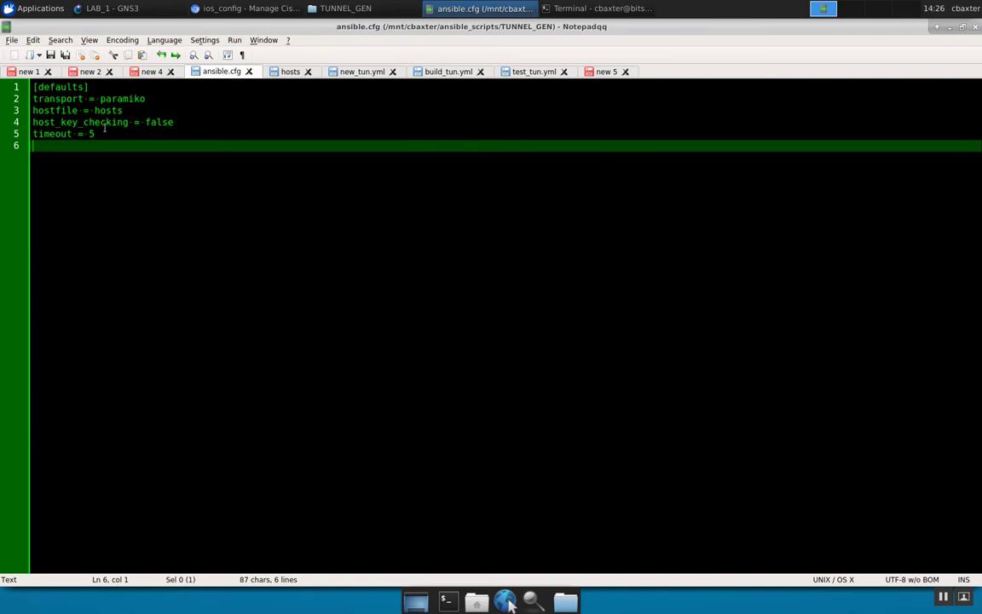
Examine the transport, hostfile, host_key_checking and timeout values in ansible.cfg one by one, and return to new_tun.yml.
{"action": "left_click", "coordinate": [120, 98]}
{"action": "double_click", "coordinate": [120, 99]}
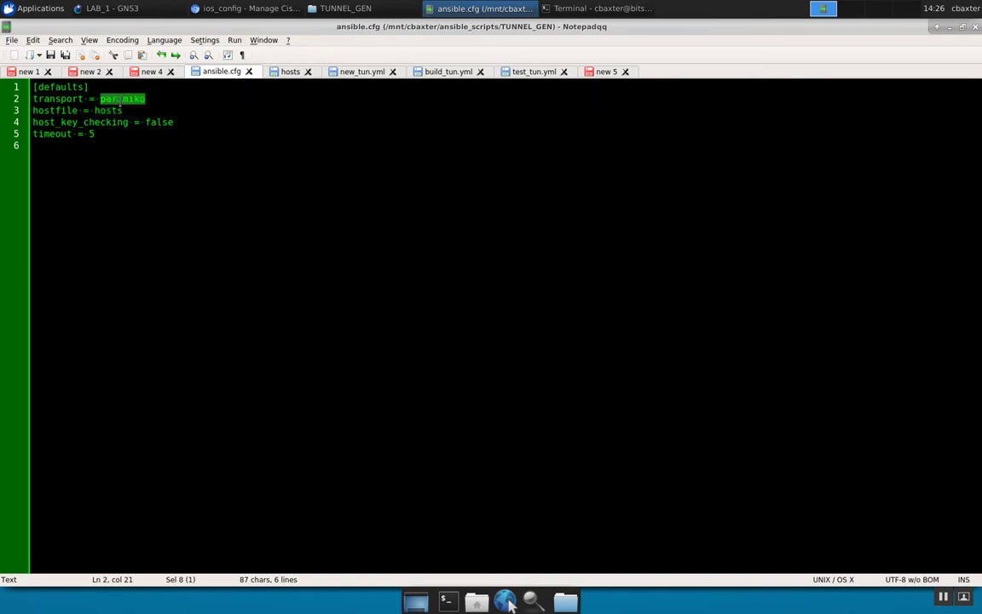
{"action": "left_click", "coordinate": [113, 111]}
{"action": "double_click", "coordinate": [113, 111]}
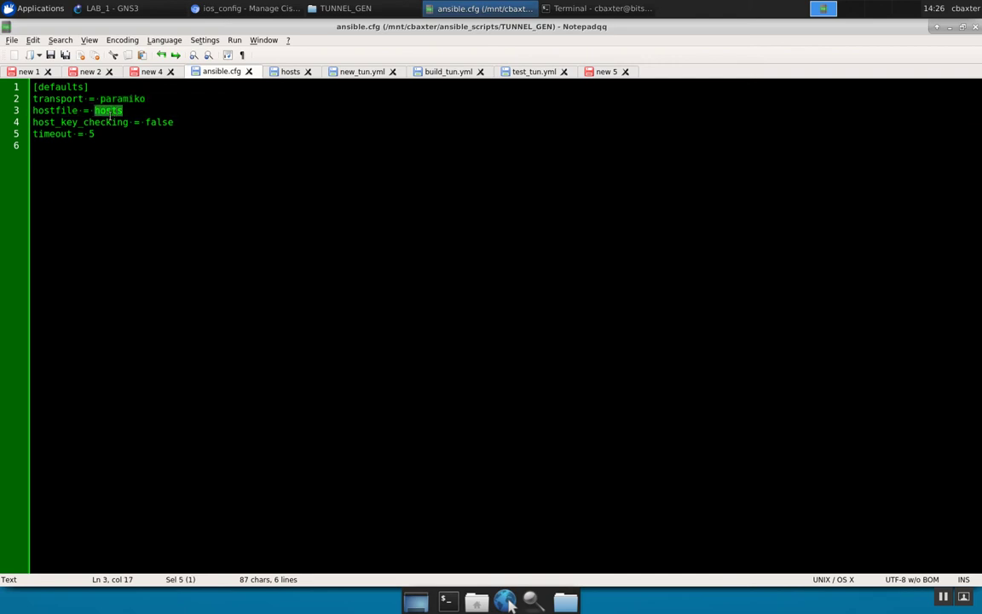
{"action": "double_click", "coordinate": [159, 123]}
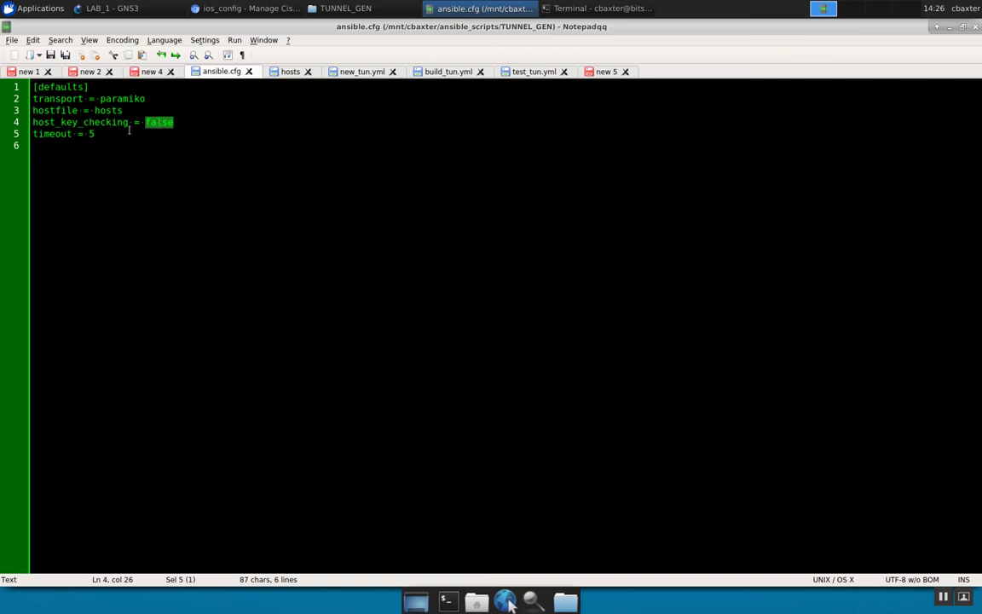
{"action": "double_click", "coordinate": [91, 134]}
{"action": "left_click", "coordinate": [109, 144]}
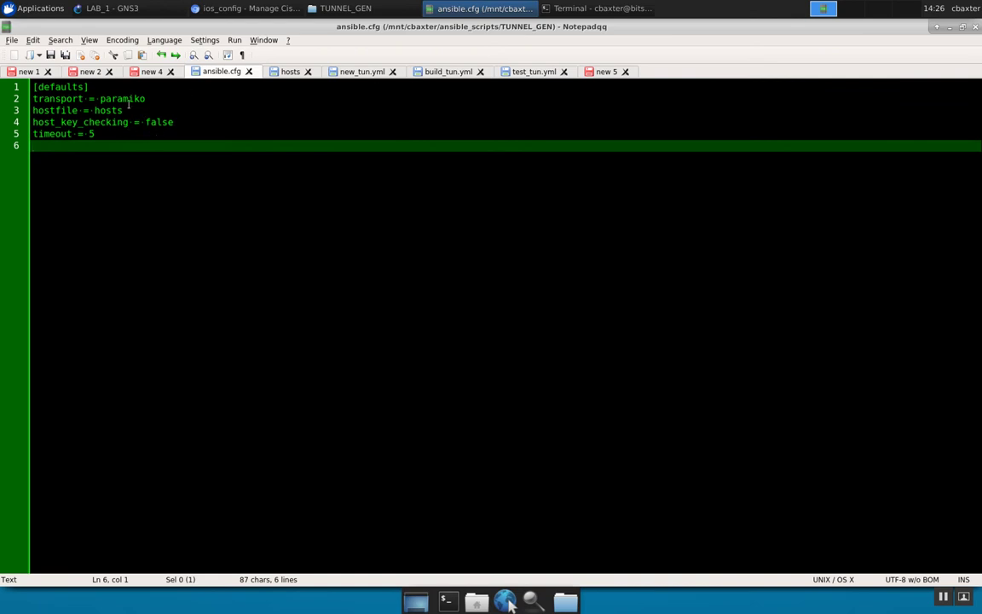
{"action": "left_click", "coordinate": [362, 73]}
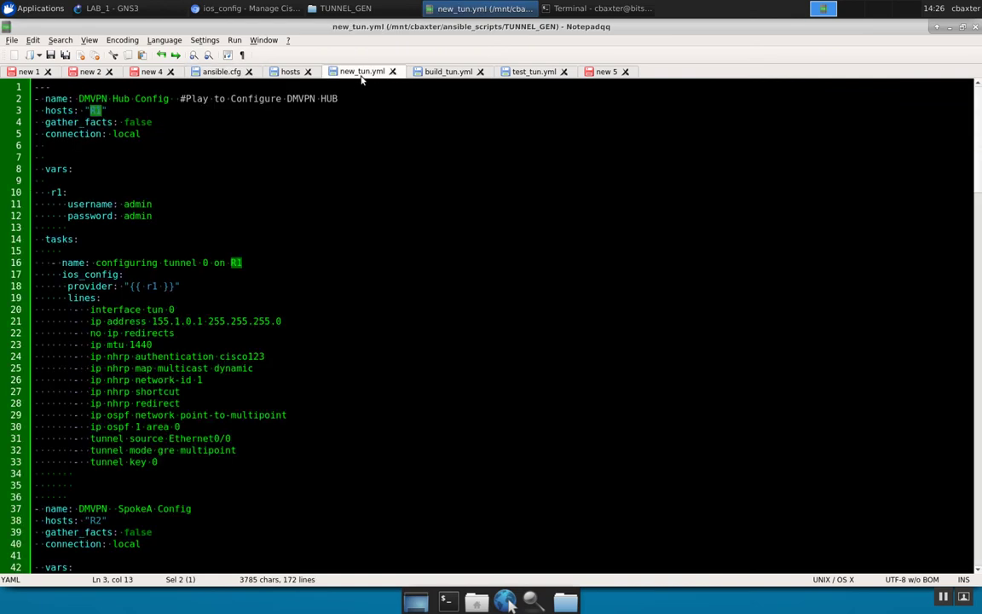
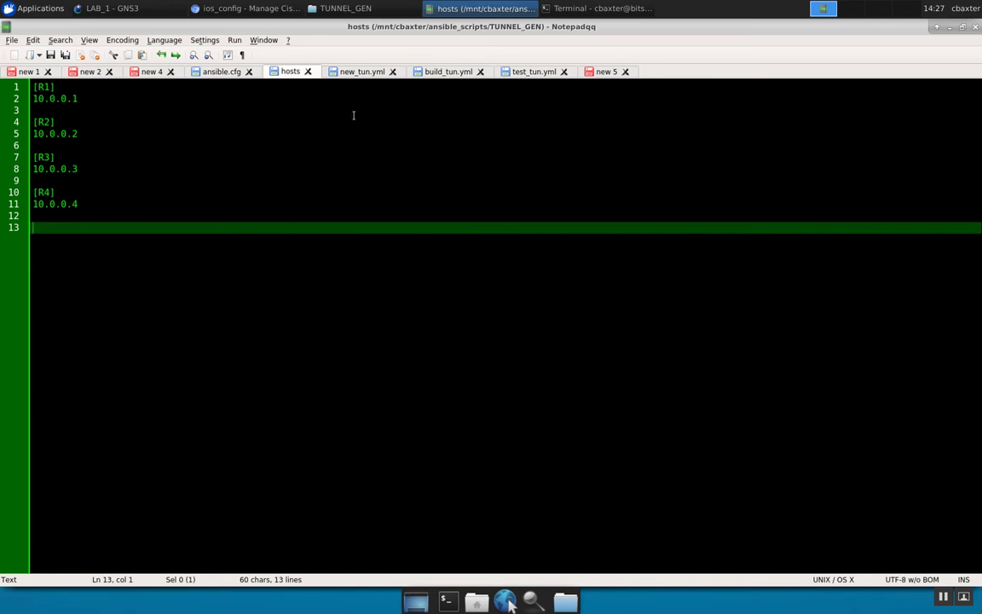
Return to new_tun.yml and examine the hub play's connection setting, vars section and r1 login credentials.
{"action": "left_click", "coordinate": [322, 72]}
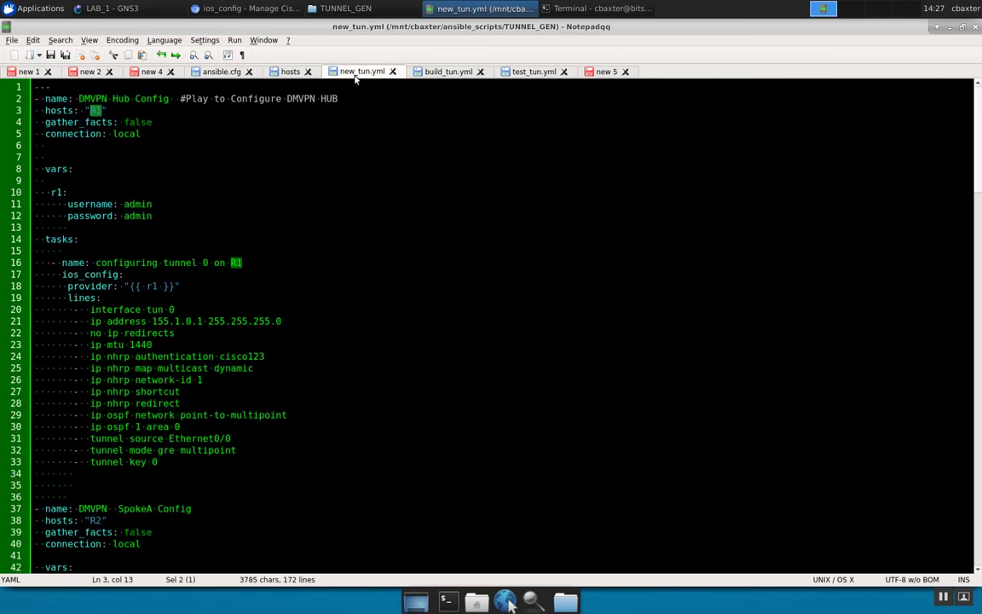
{"action": "left_click", "coordinate": [136, 136]}
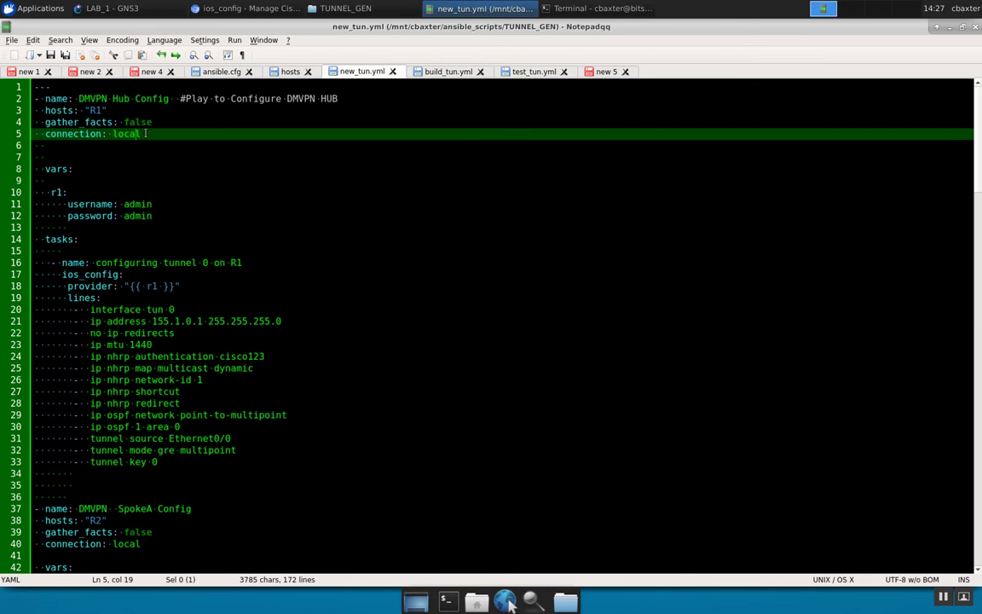
{"action": "left_click_drag", "start_coordinate": [138, 130], "coordinate": [38, 130]}
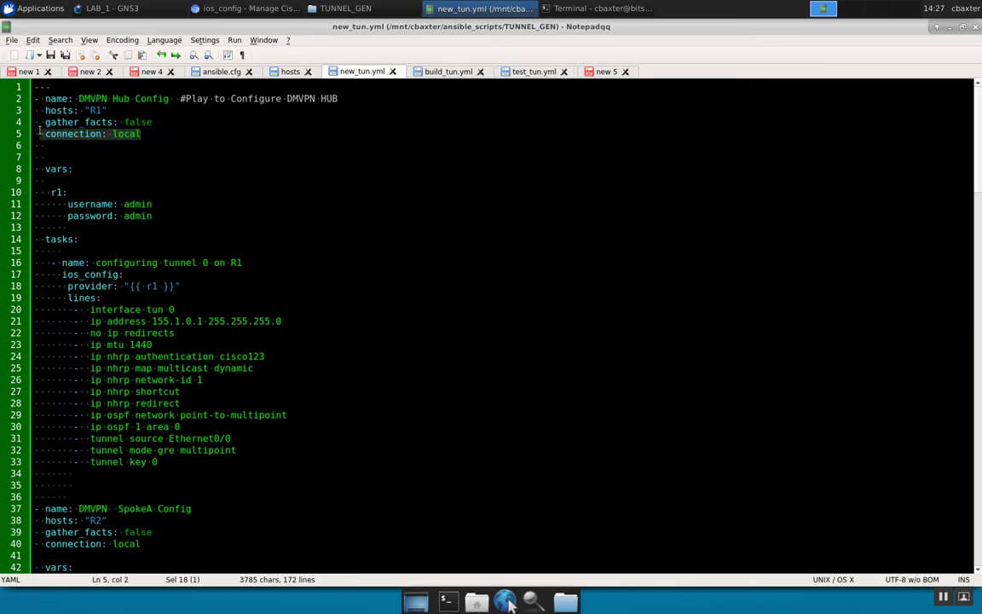
{"action": "left_click", "coordinate": [81, 167]}
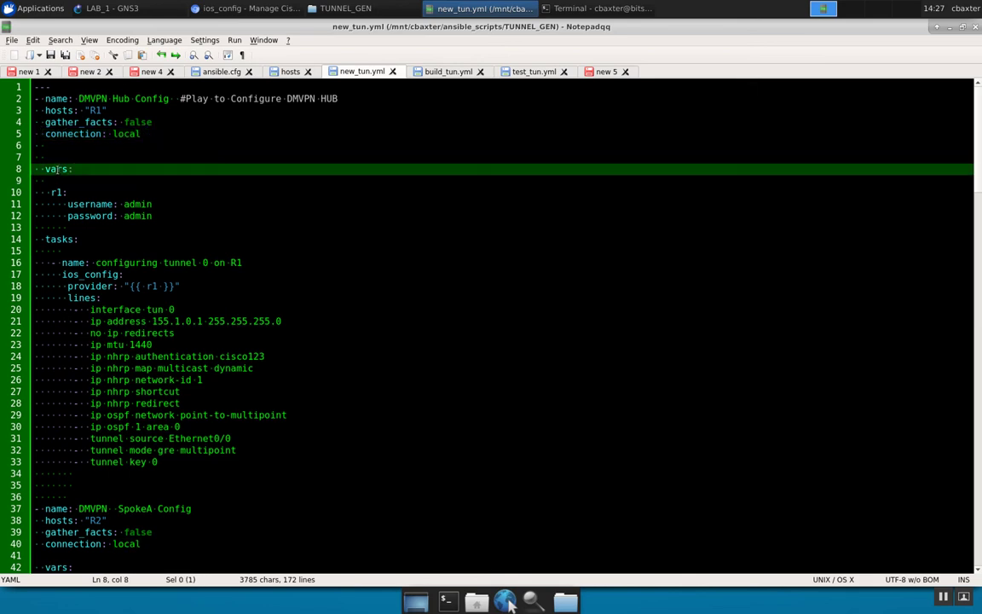
{"action": "double_click", "coordinate": [56, 169]}
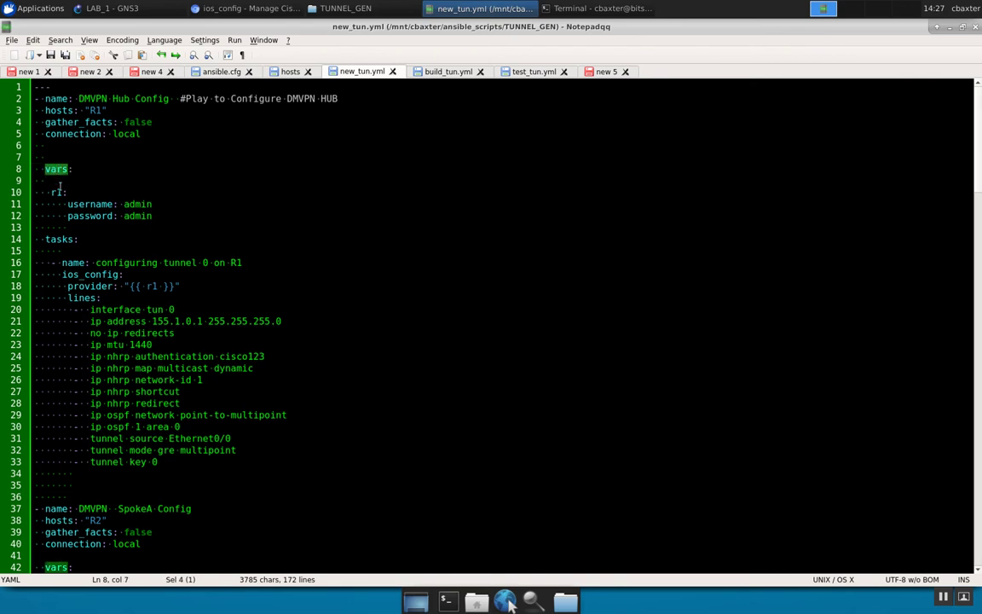
{"action": "double_click", "coordinate": [56, 193]}
{"action": "left_click", "coordinate": [92, 216]}
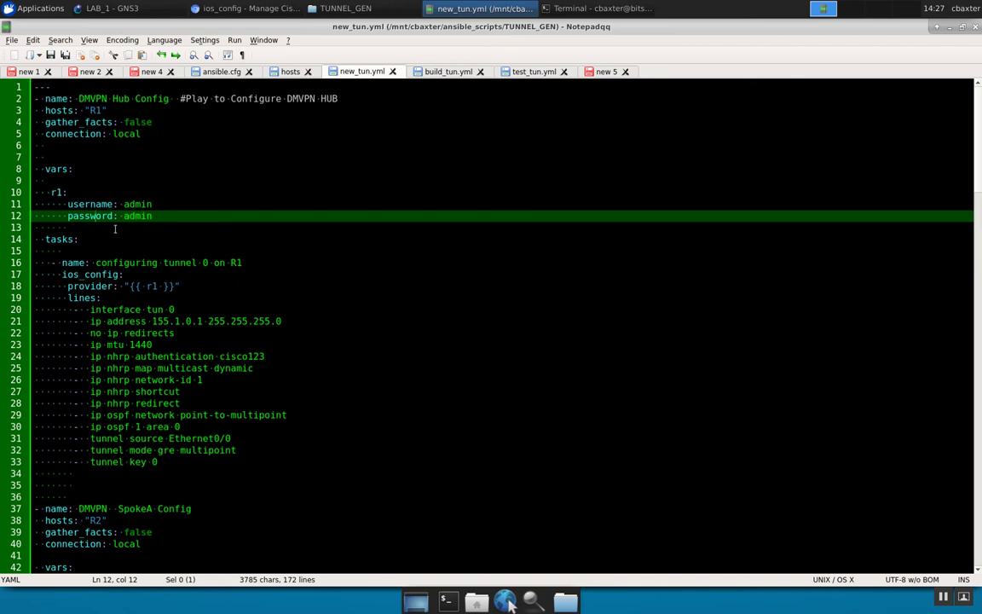
Examine the hub play's tasks section, including the tunnel 0 task name, the ios_config module and the provider's r1 variable.
{"action": "double_click", "coordinate": [65, 240]}
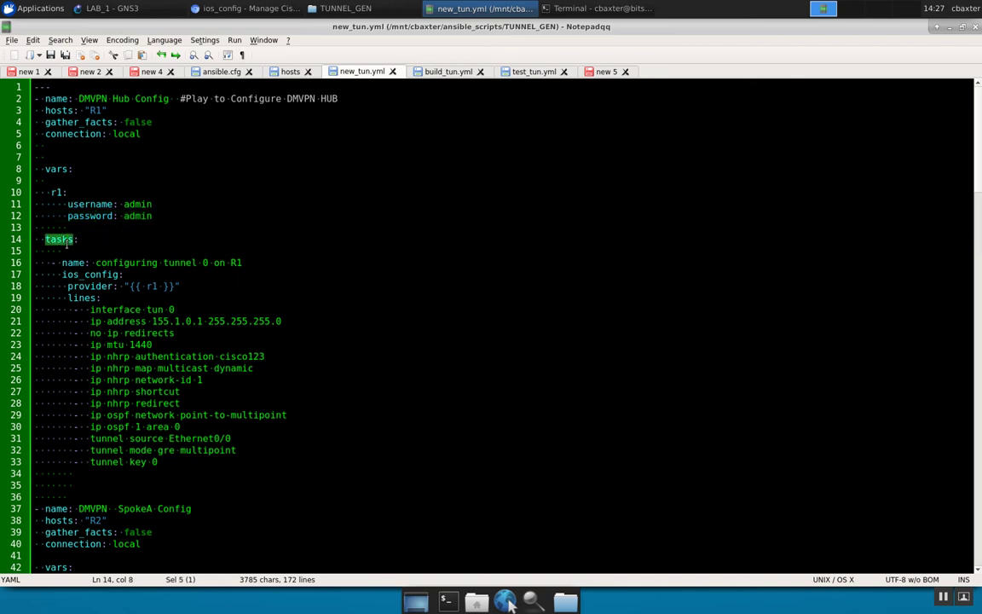
{"action": "left_click", "coordinate": [89, 262]}
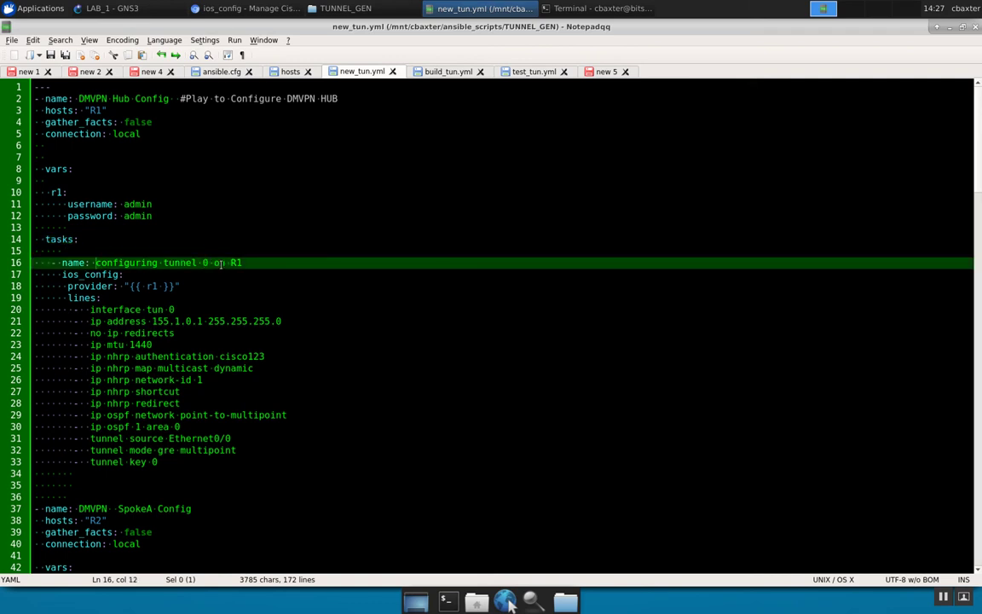
{"action": "double_click", "coordinate": [87, 274]}
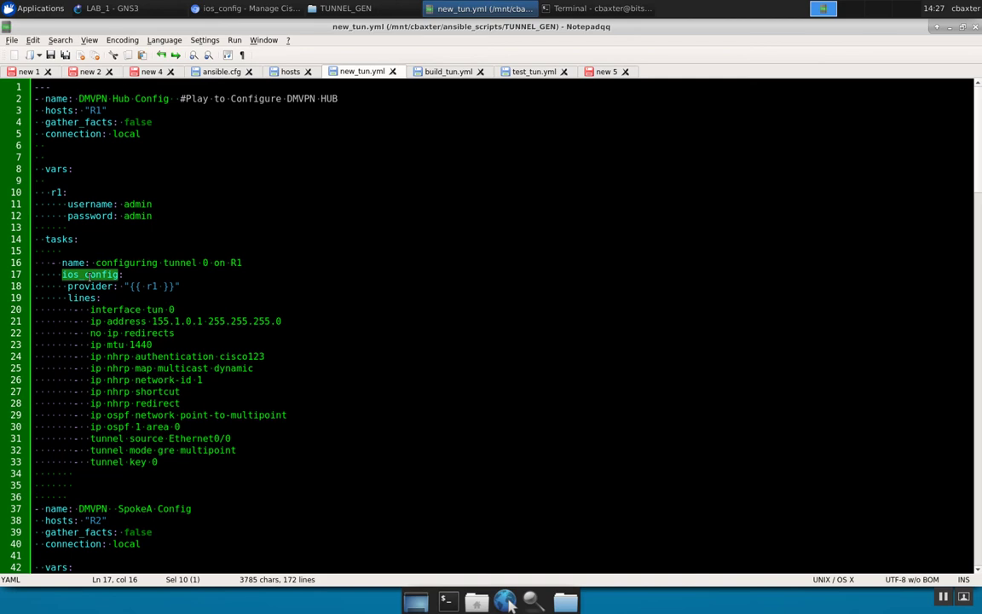
{"action": "double_click", "coordinate": [89, 286]}
{"action": "double_click", "coordinate": [151, 287]}
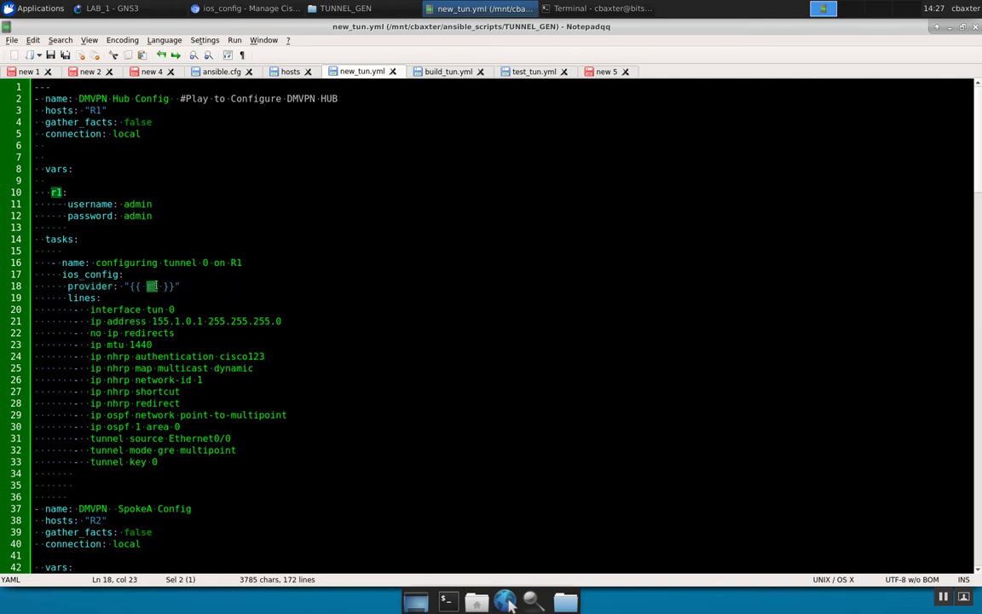
{"action": "left_click_drag", "start_coordinate": [180, 287], "coordinate": [125, 286]}
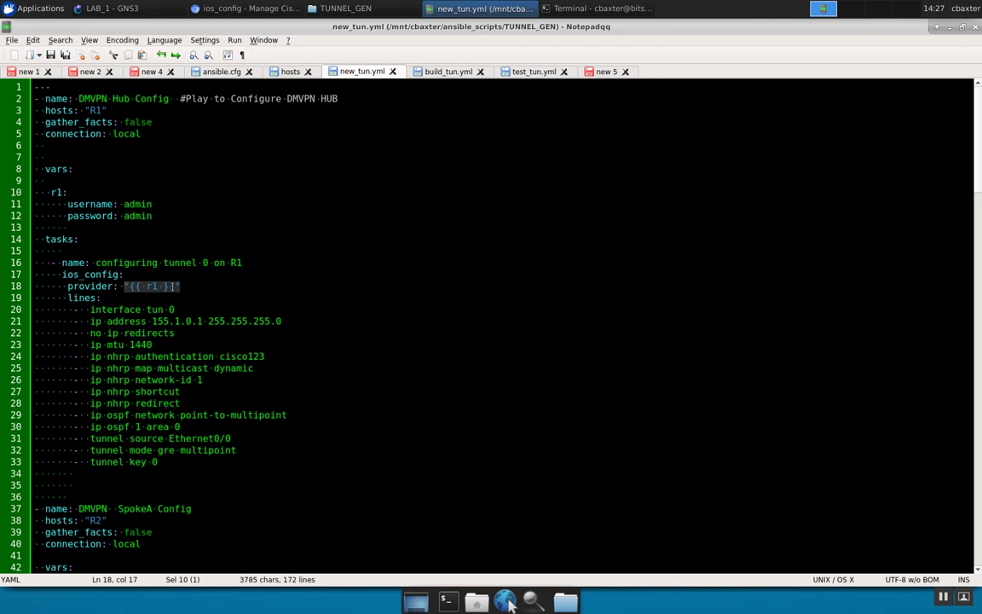
Try adding $R1 after the provider value in the hub task, and remove it again.
{"action": "left_click", "coordinate": [182, 286]}
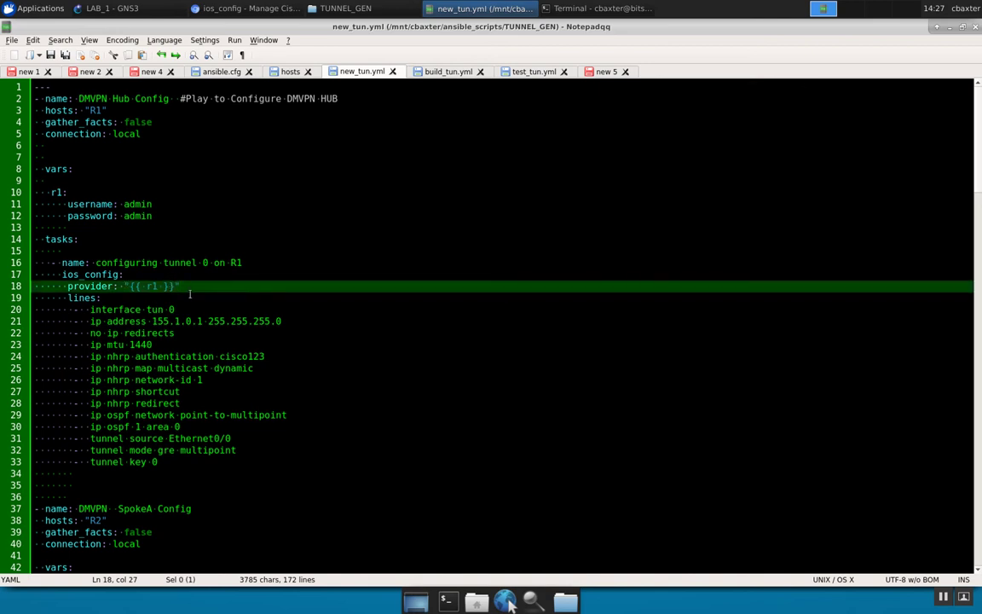
{"action": "type", "text": "$R1"}
{"action": "double_click", "coordinate": [199, 287]}
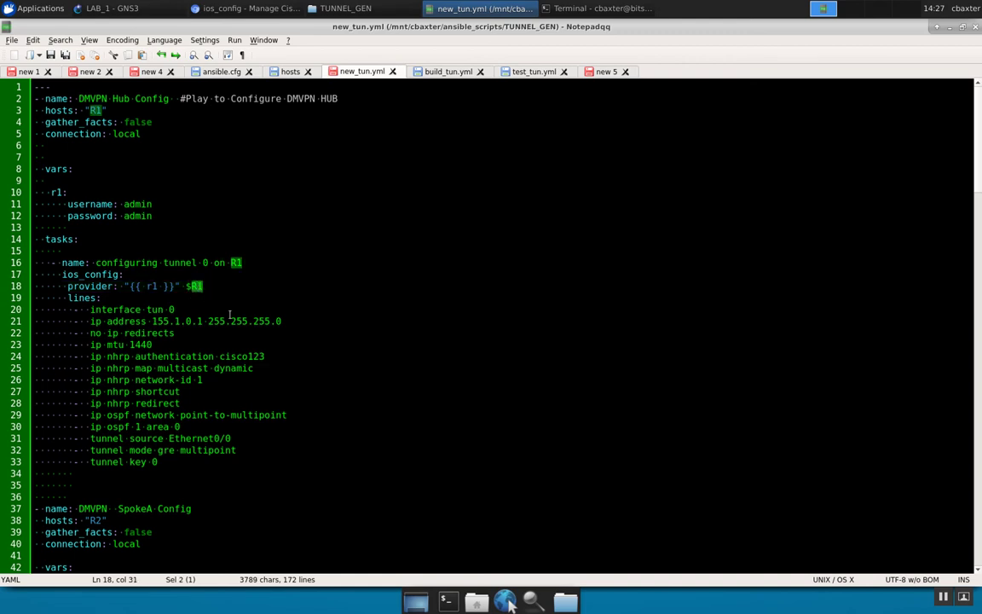
{"action": "key", "text": "BackSpace"}
{"action": "key", "text": "BackSpace"}
{"action": "key", "text": "BackSpace"}
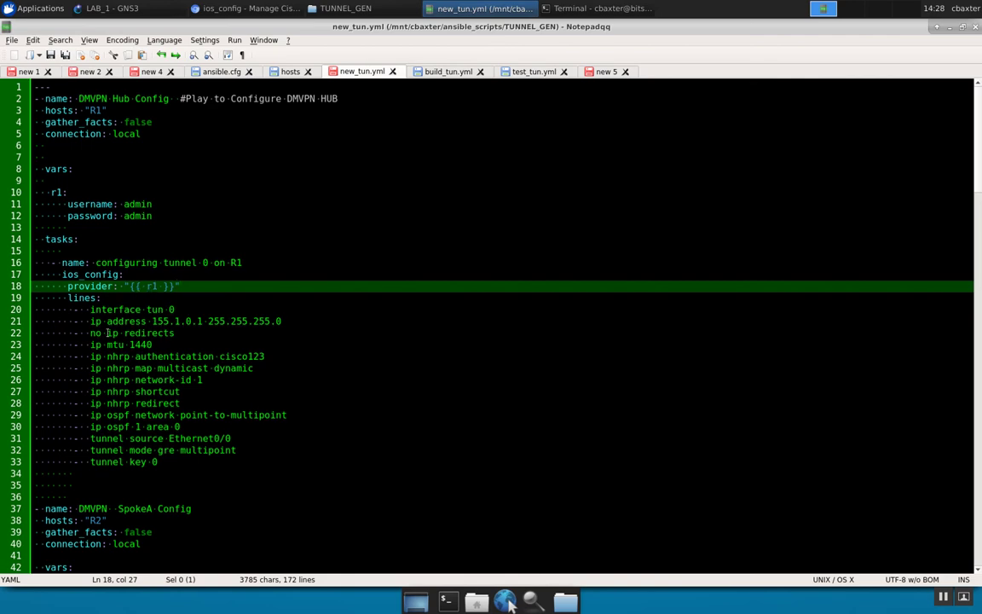
Find the DMVPN Verification play near the end of new_tun.yml and highlight its name and its R1:R2:R3:R4 hosts value.
{"action": "scroll", "coordinate": [109, 344], "scroll_direction": "down", "scroll_amount": 20}
{"action": "scroll", "coordinate": [110, 345], "scroll_direction": "up", "scroll_amount": 20}
{"action": "scroll", "coordinate": [109, 345], "scroll_direction": "down", "scroll_amount": 20}
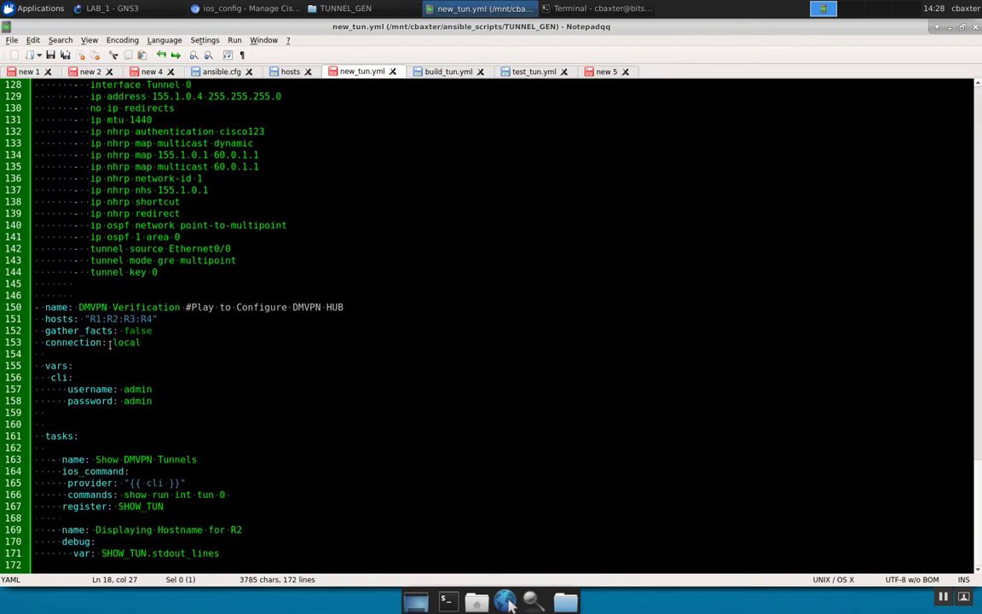
{"action": "double_click", "coordinate": [132, 307]}
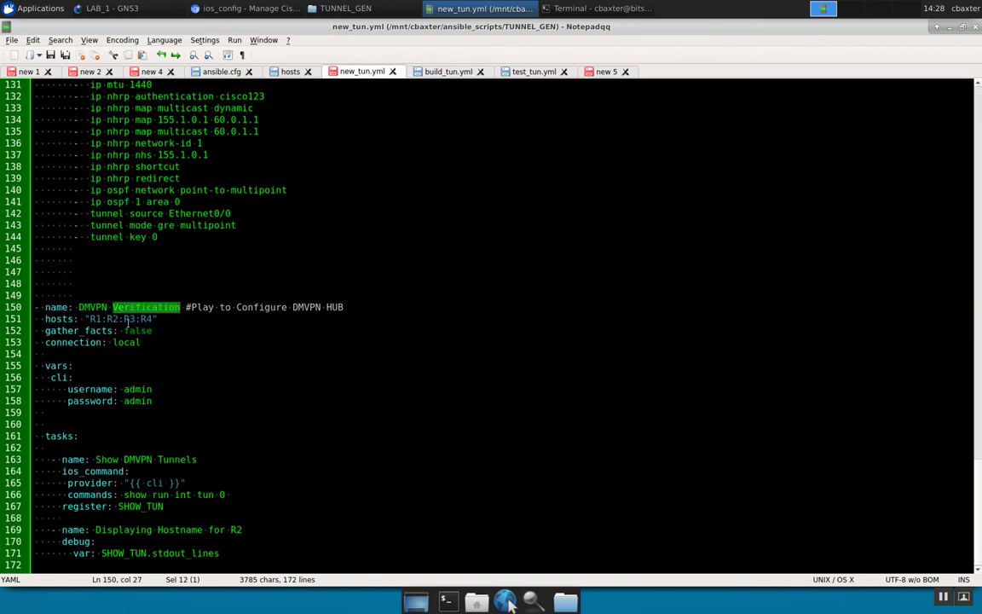
{"action": "left_click", "coordinate": [139, 319]}
{"action": "left_click_drag", "start_coordinate": [157, 319], "coordinate": [90, 319]}
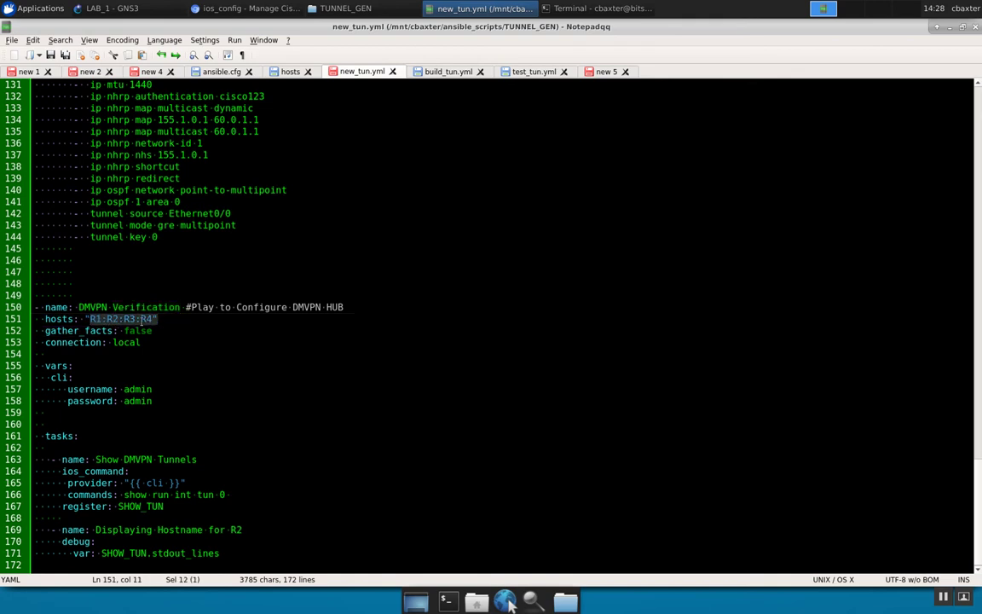
Examine the cli variable and the Show DMVPN Tunnels task's ios_command module, show command and SHOW_TUN register.
{"action": "double_click", "coordinate": [60, 378]}
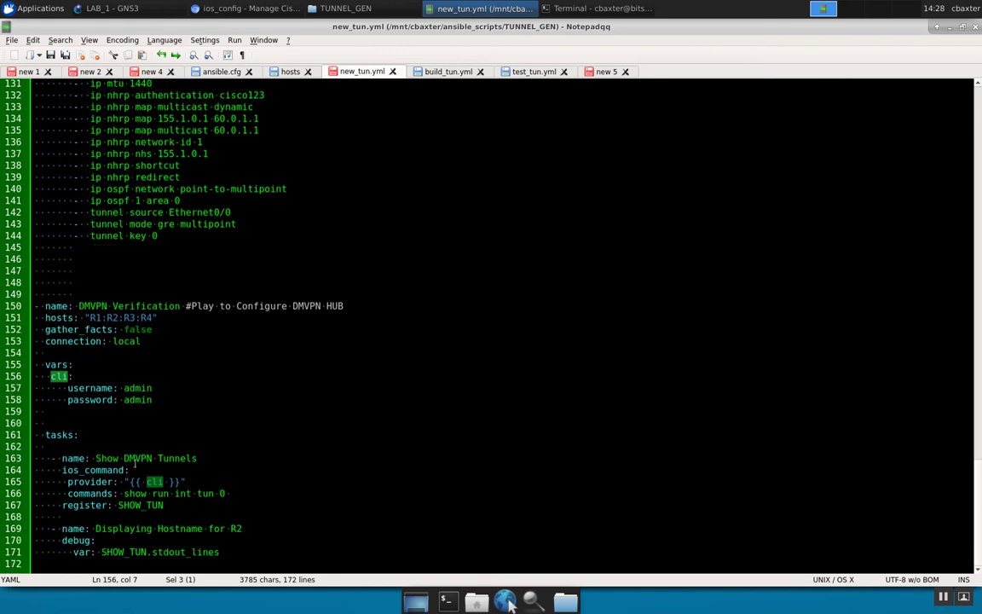
{"action": "double_click", "coordinate": [104, 471]}
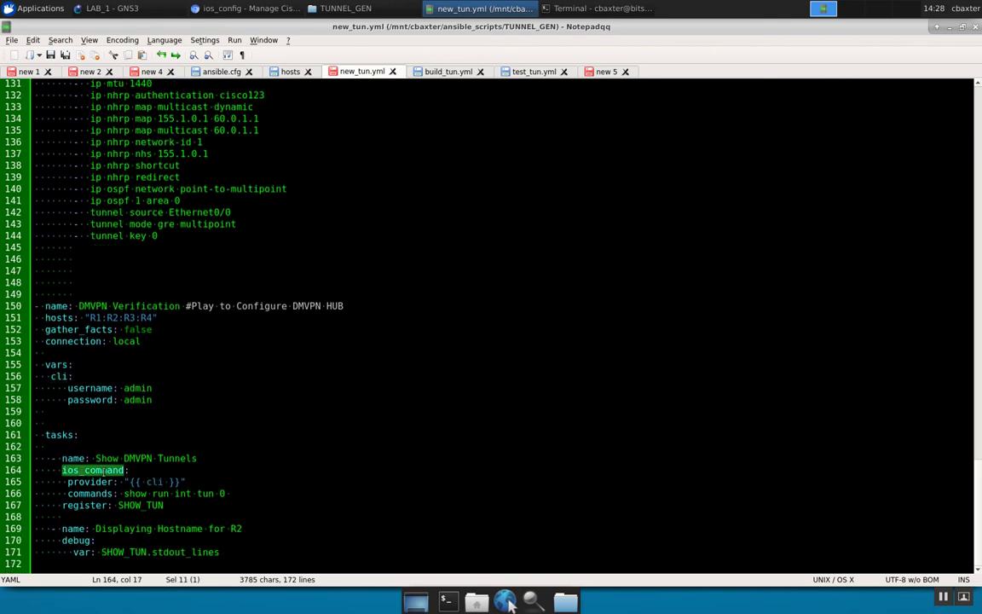
{"action": "left_click", "coordinate": [211, 495]}
{"action": "double_click", "coordinate": [147, 505]}
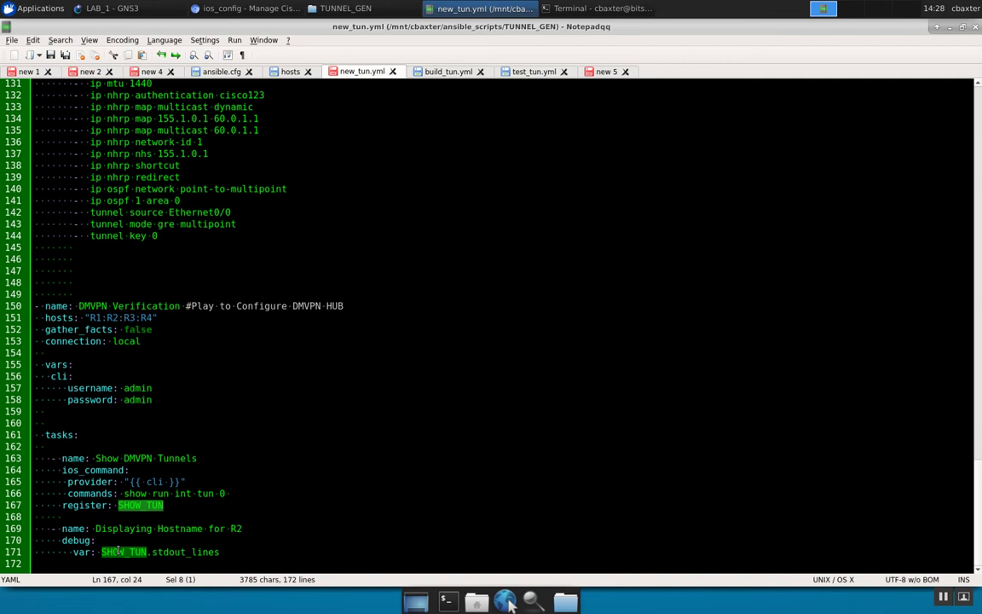
Examine the final debug task, including its var entry and the stdout_lines suffix on SHOW_TUN.
{"action": "double_click", "coordinate": [77, 541]}
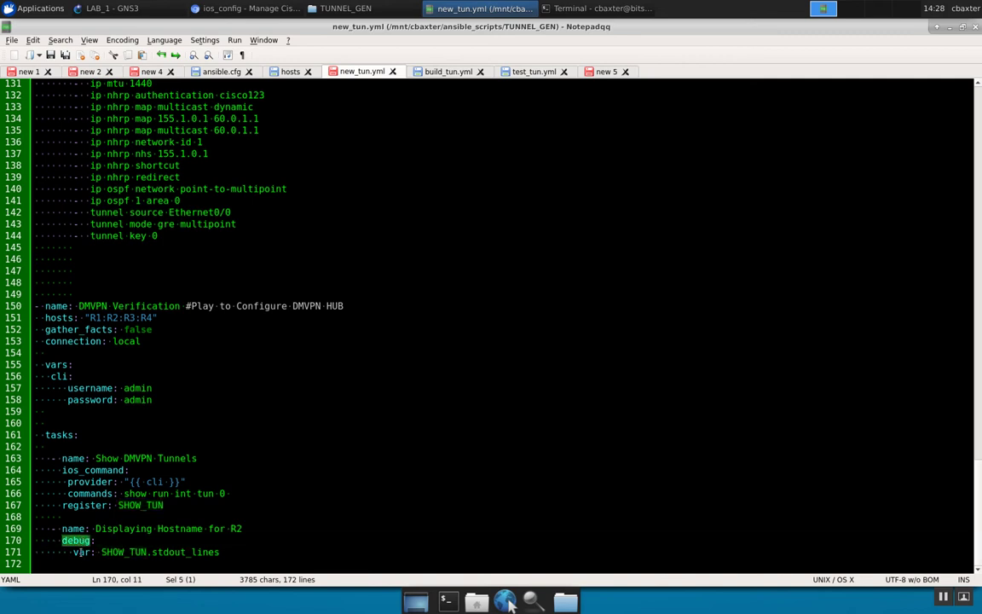
{"action": "double_click", "coordinate": [81, 553]}
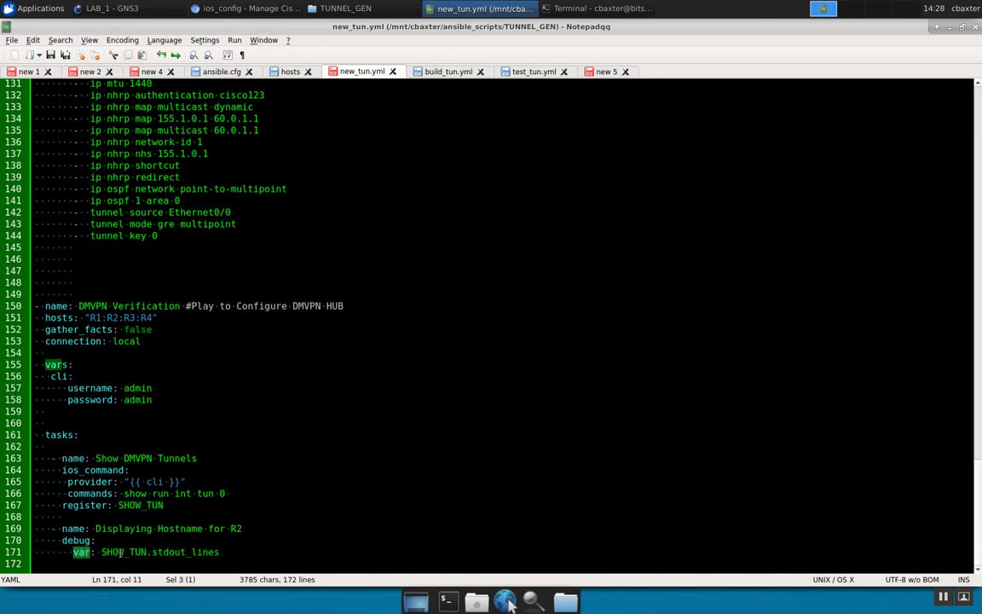
{"action": "triple_click", "coordinate": [122, 552]}
{"action": "double_click", "coordinate": [196, 553]}
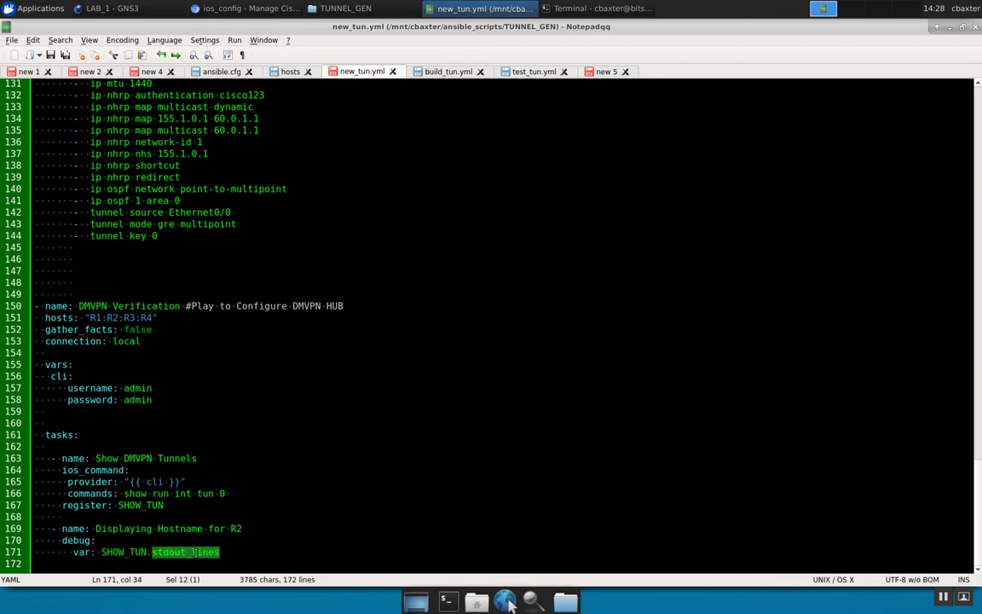
Switch to the Terminal and clear the Ansible session's screen in the TUNNEL_GEN directory.
{"action": "left_click", "coordinate": [597, 8]}
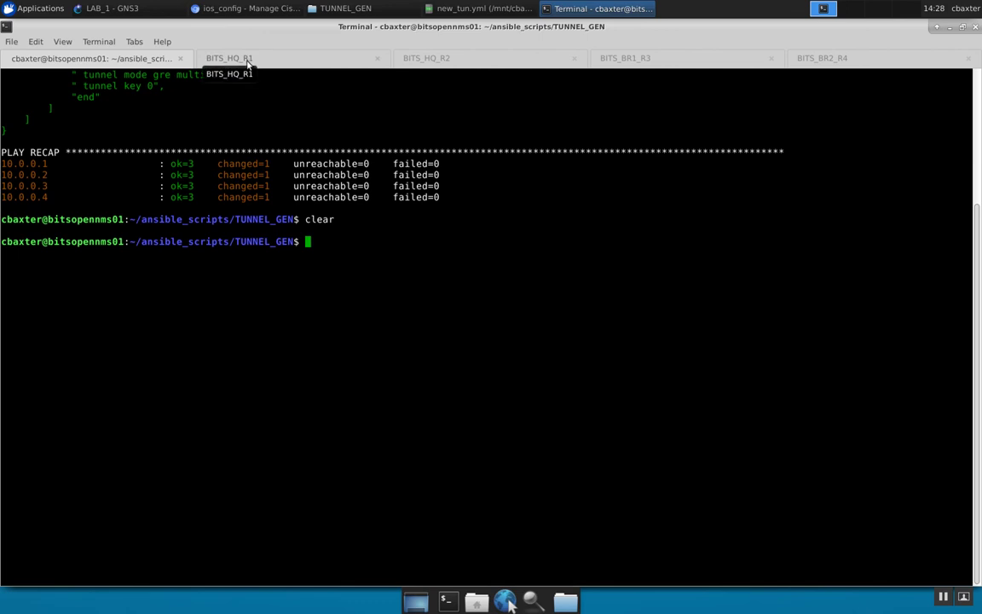
{"action": "type", "text": "clear"}
{"action": "key", "text": "Return"}
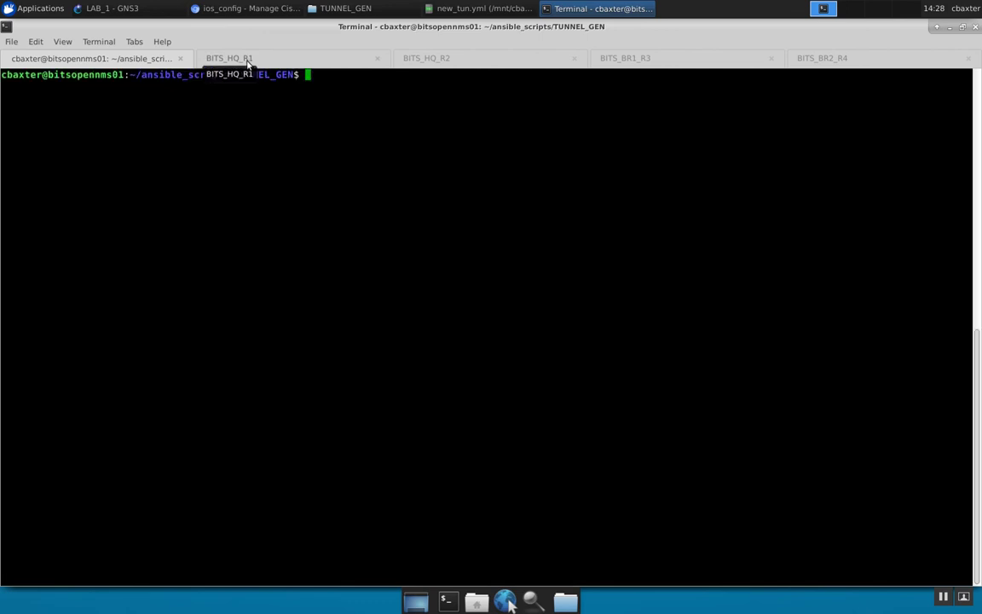
List the interfaces on BITS_HQ_R1 with show ip int brief.
{"action": "left_click", "coordinate": [313, 58]}
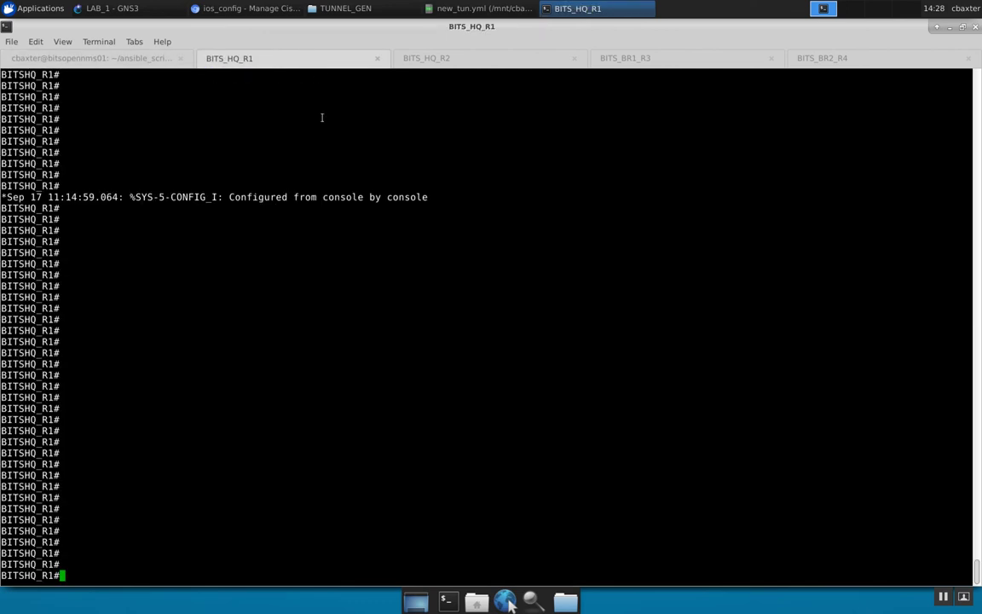
{"action": "type", "text": "show ip int br"}
{"action": "key", "text": "Tab"}
{"action": "key", "text": "Return"}
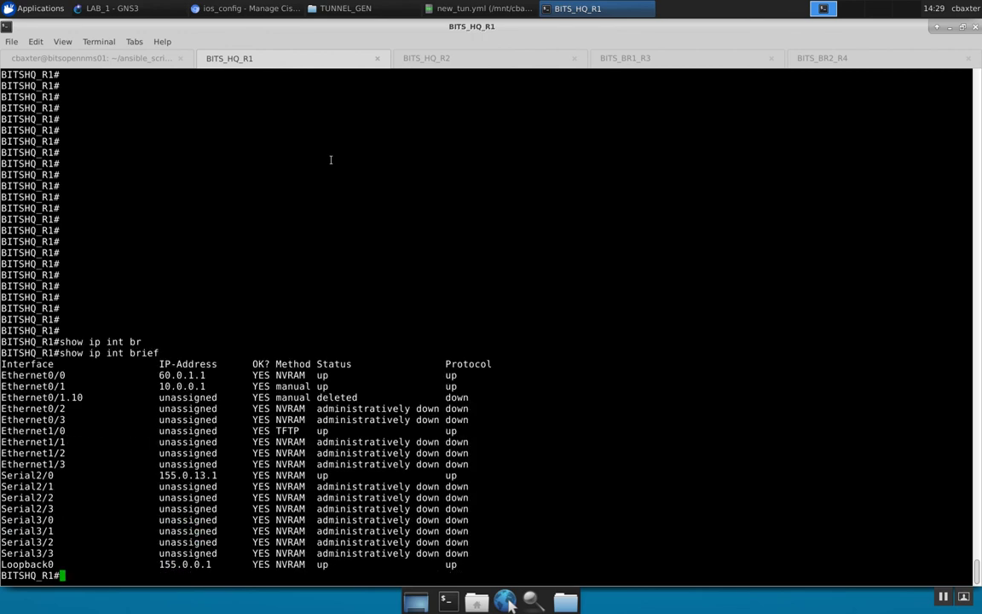
List the interfaces on BITS_HQ_R2 with show ip int brief.
{"action": "left_click", "coordinate": [419, 58]}
{"action": "type", "text": "show ip int b"}
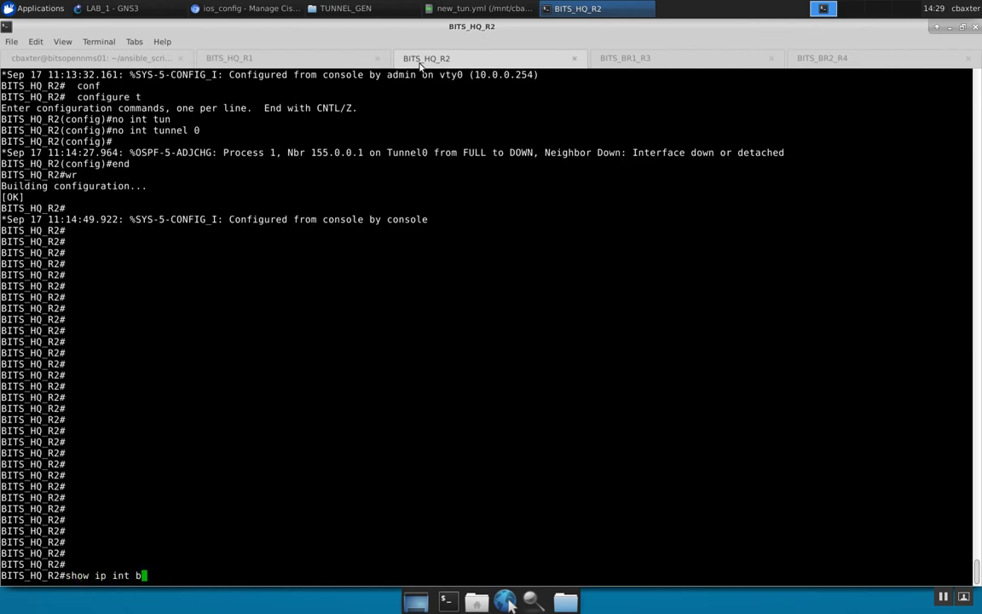
{"action": "type", "text": "r"}
{"action": "key", "text": "Tab"}
{"action": "key", "text": "Return"}
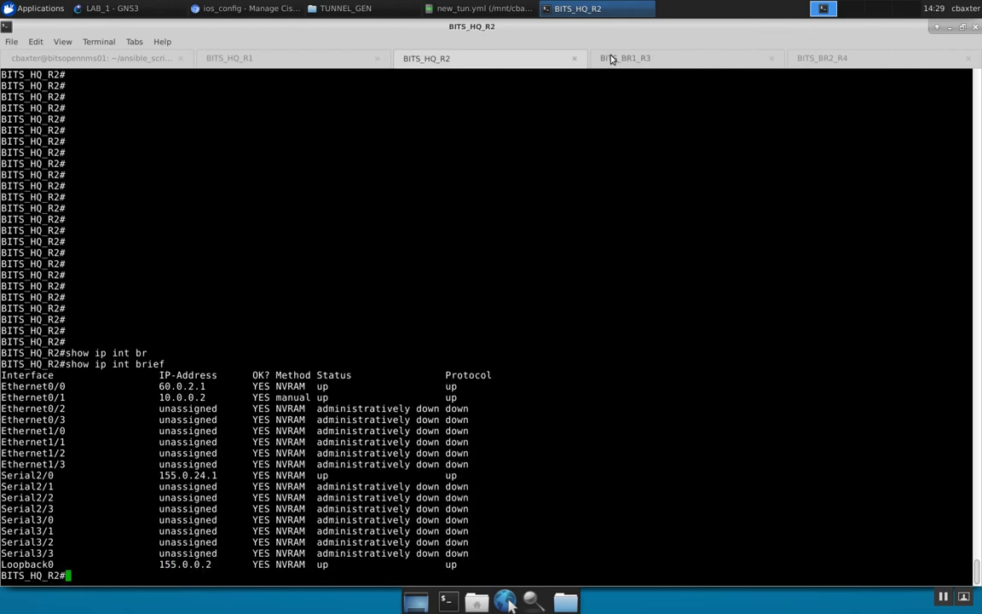
List the interfaces on BITS_BR1_R3 with show ip int brief.
{"action": "left_click", "coordinate": [608, 58]}
{"action": "type", "text": "show ip int b"}
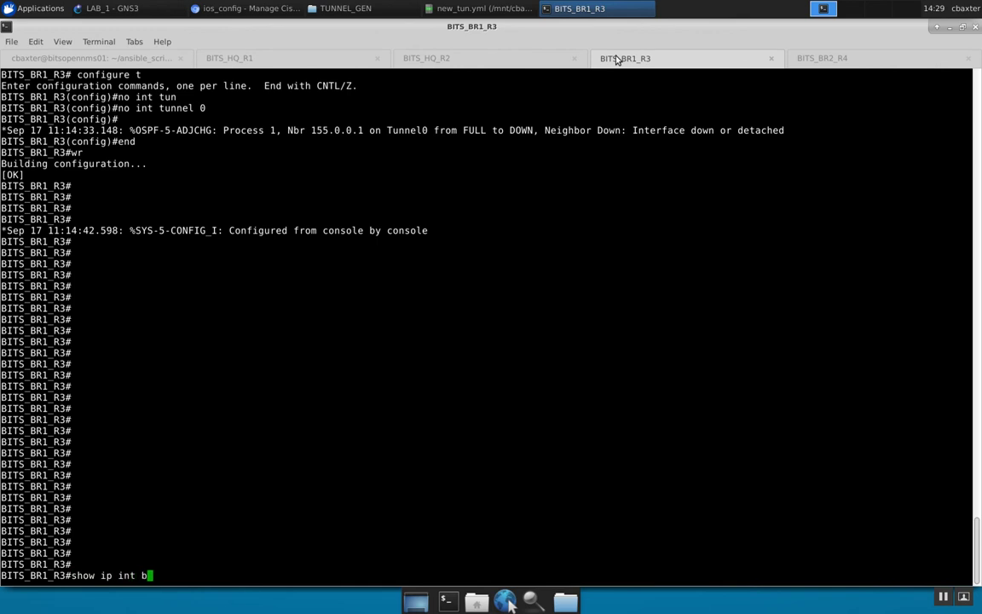
{"action": "type", "text": "r"}
{"action": "key", "text": "Tab"}
{"action": "key", "text": "Return"}
{"action": "key", "text": "space"}
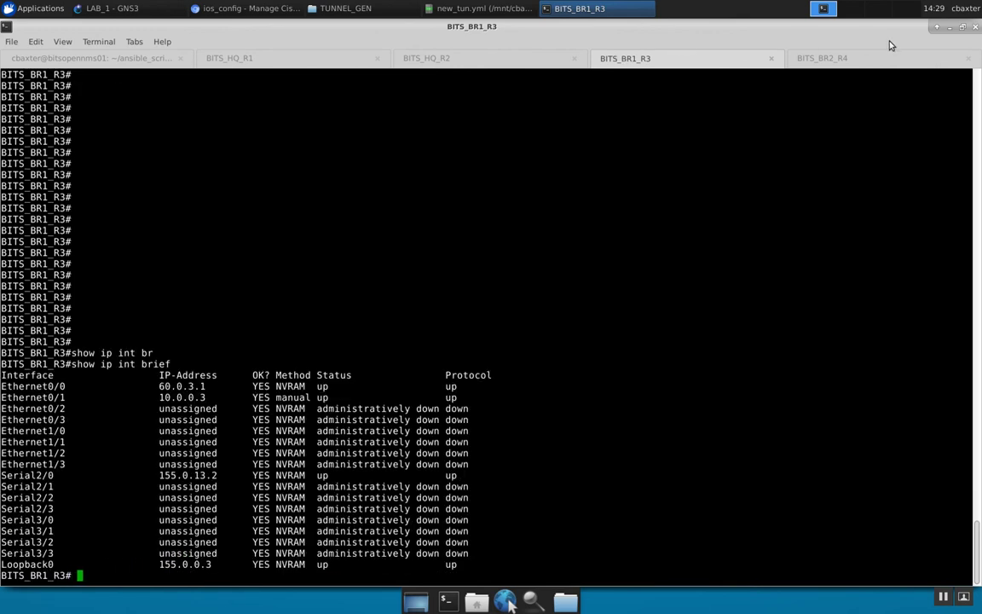
List the interfaces on BITS_BR2_R4 with show ip int brief.
{"action": "left_click", "coordinate": [861, 63]}
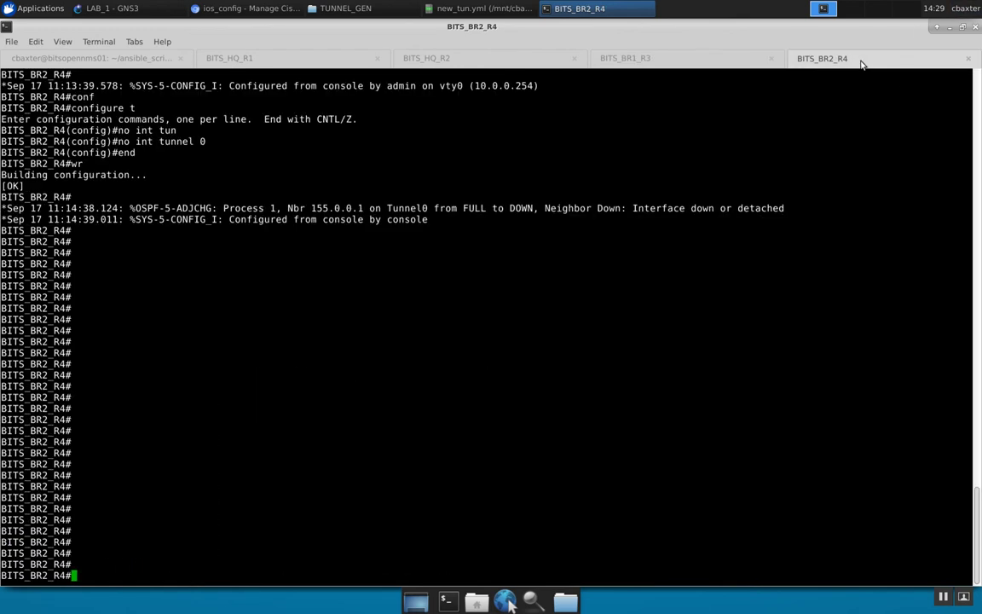
{"action": "key", "text": "Return"}
{"action": "key", "text": "Return"}
{"action": "type", "text": "show ip int br"}
{"action": "key", "text": "Tab"}
{"action": "key", "text": "Return"}
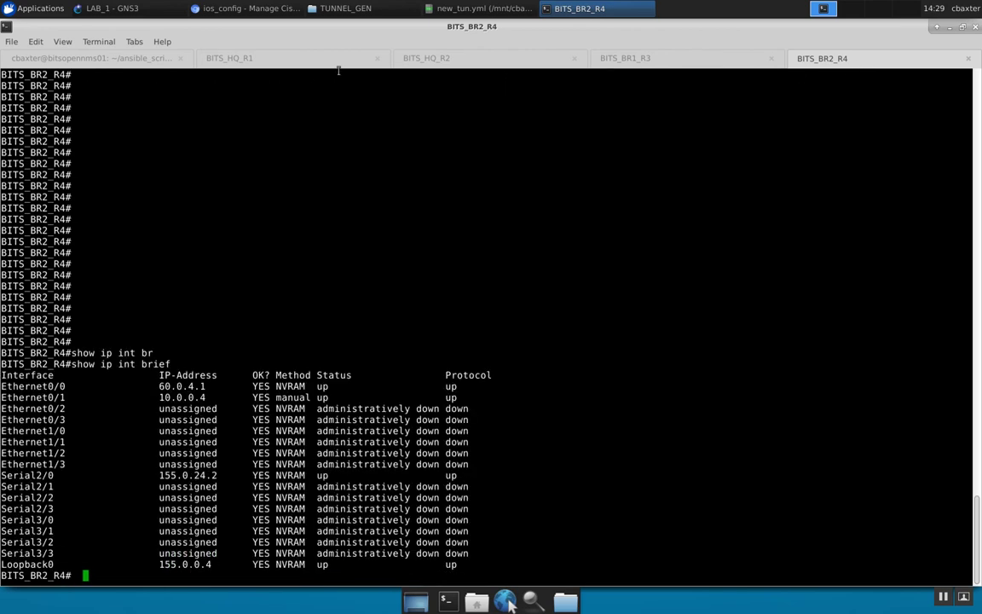
Run the new_tun.yml playbook with ansible-playbook from the TUNNEL_GEN directory.
{"action": "left_click", "coordinate": [113, 57]}
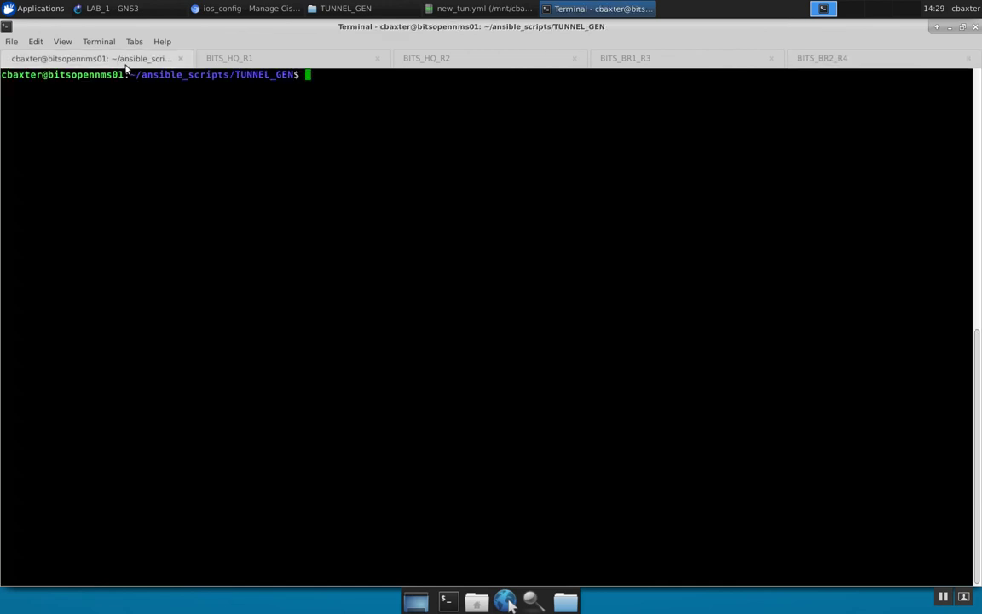
{"action": "type", "text": "clear"}
{"action": "key", "text": "Up"}
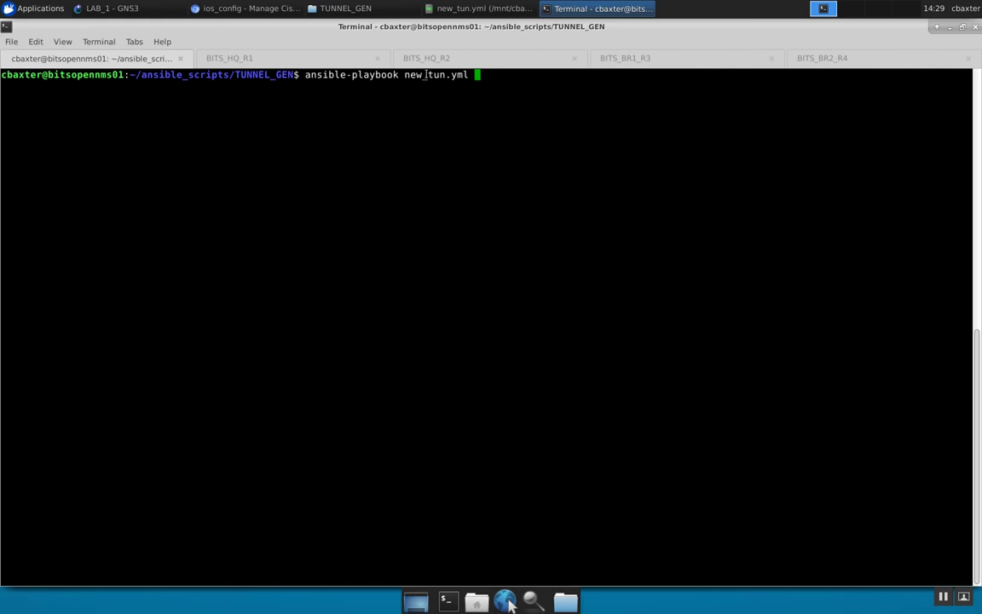
{"action": "key", "text": "Return"}
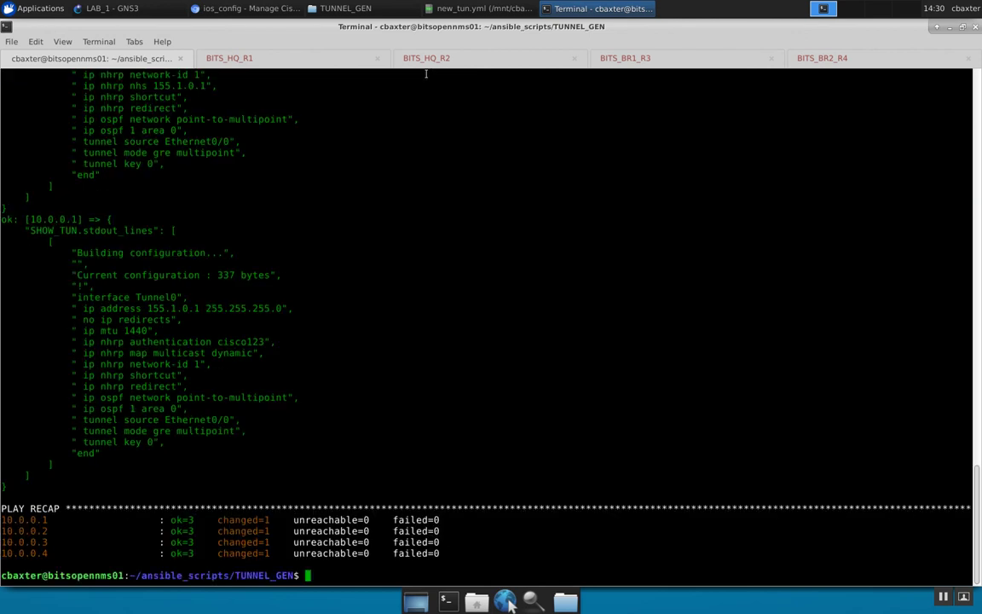
Review the playbook output, from the play recap up through each router's Tunnel0 configuration to the DMVPN tasks, and return to the recap.
{"action": "double_click", "coordinate": [237, 521]}
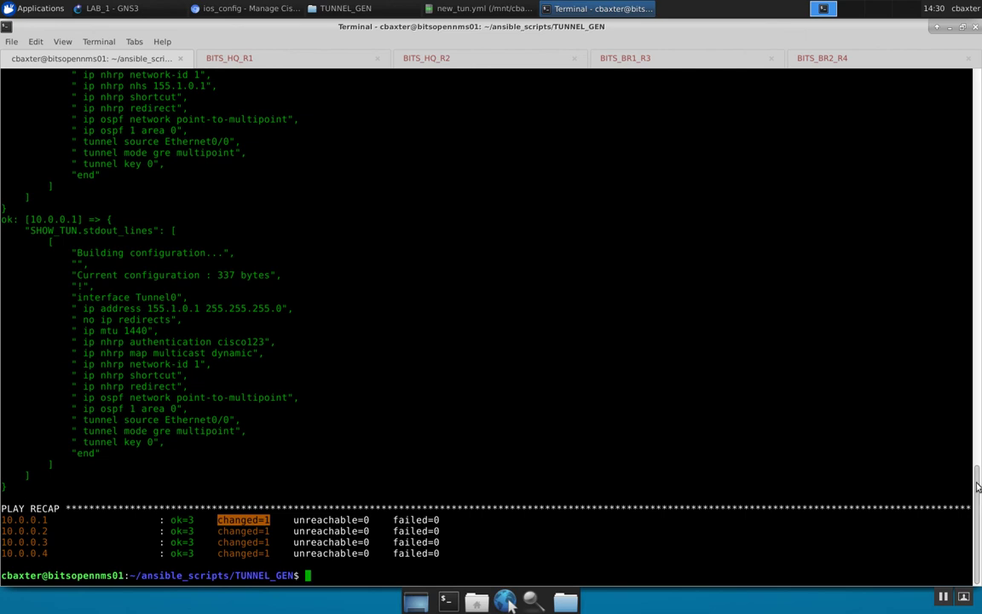
{"action": "scroll", "coordinate": [973, 445], "scroll_direction": "up", "scroll_amount": 5}
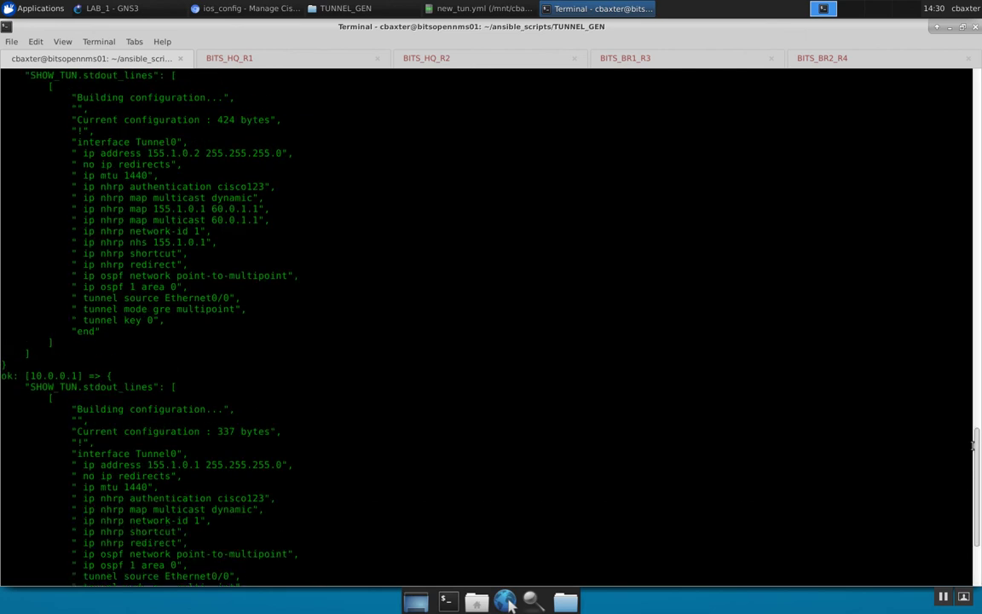
{"action": "scroll", "coordinate": [973, 384], "scroll_direction": "up", "scroll_amount": 10}
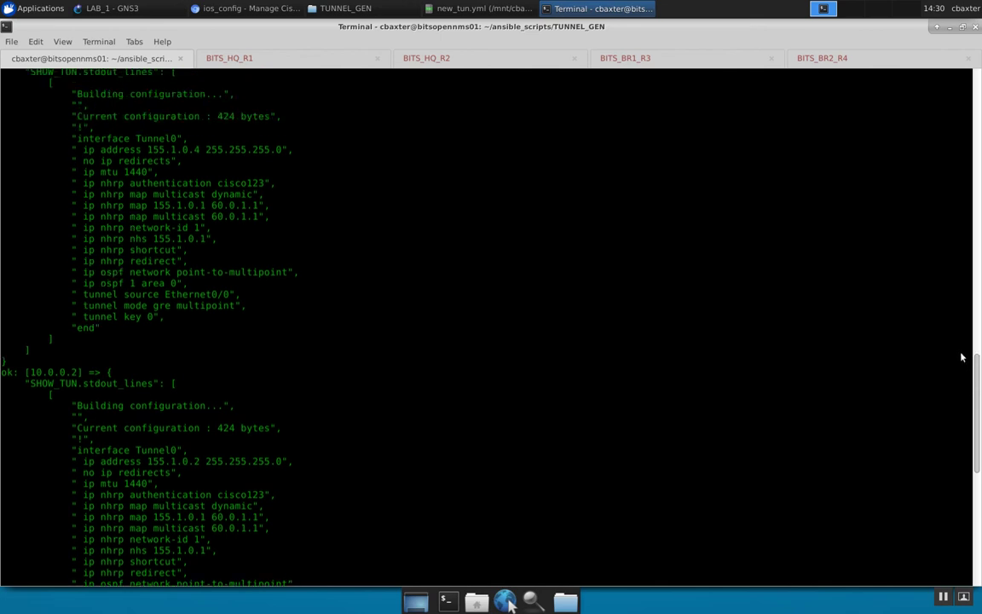
{"action": "scroll", "coordinate": [962, 356], "scroll_direction": "up", "scroll_amount": 3}
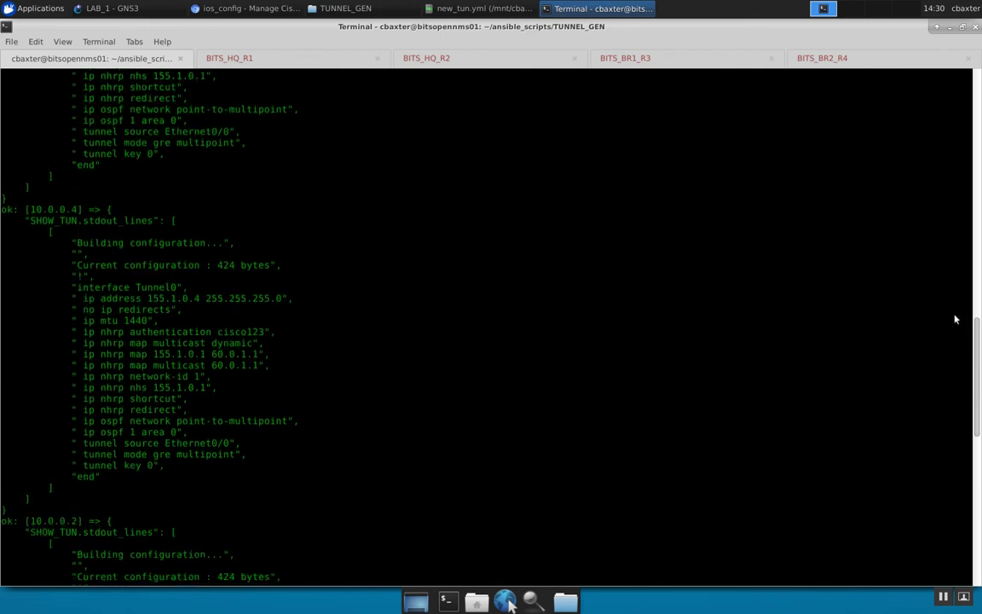
{"action": "scroll", "coordinate": [955, 320], "scroll_direction": "up", "scroll_amount": 5}
{"action": "scroll", "coordinate": [949, 282], "scroll_direction": "up", "scroll_amount": 3}
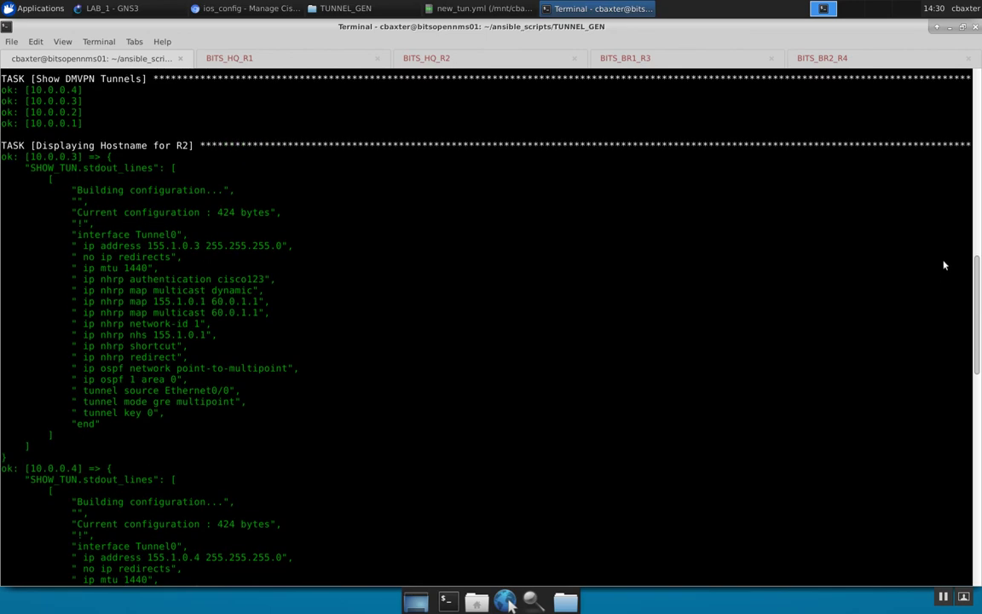
{"action": "scroll", "coordinate": [944, 265], "scroll_direction": "up", "scroll_amount": 2}
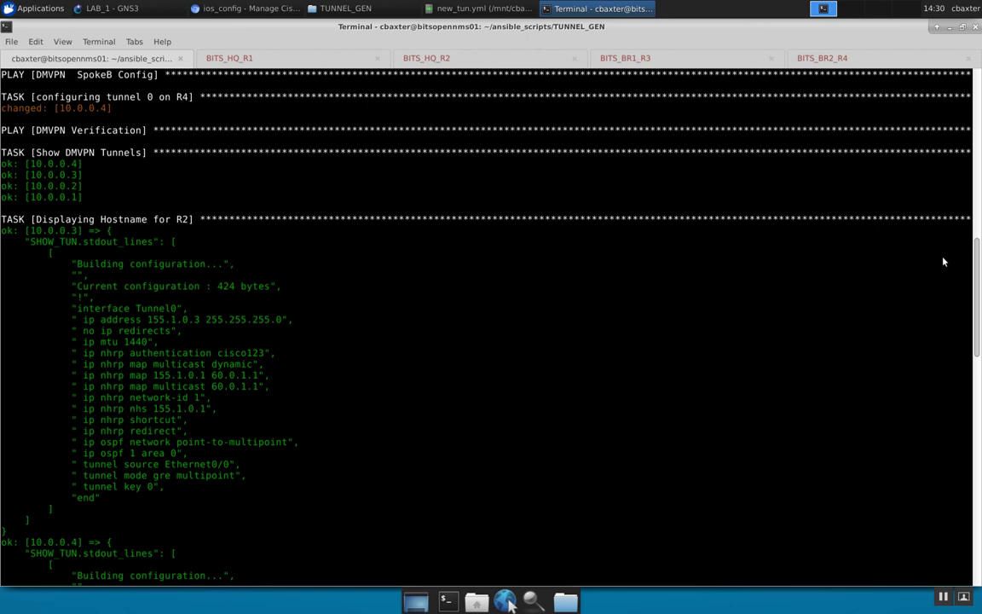
{"action": "left_click", "coordinate": [980, 468]}
{"action": "left_click_drag", "start_coordinate": [979, 468], "coordinate": [980, 533]}
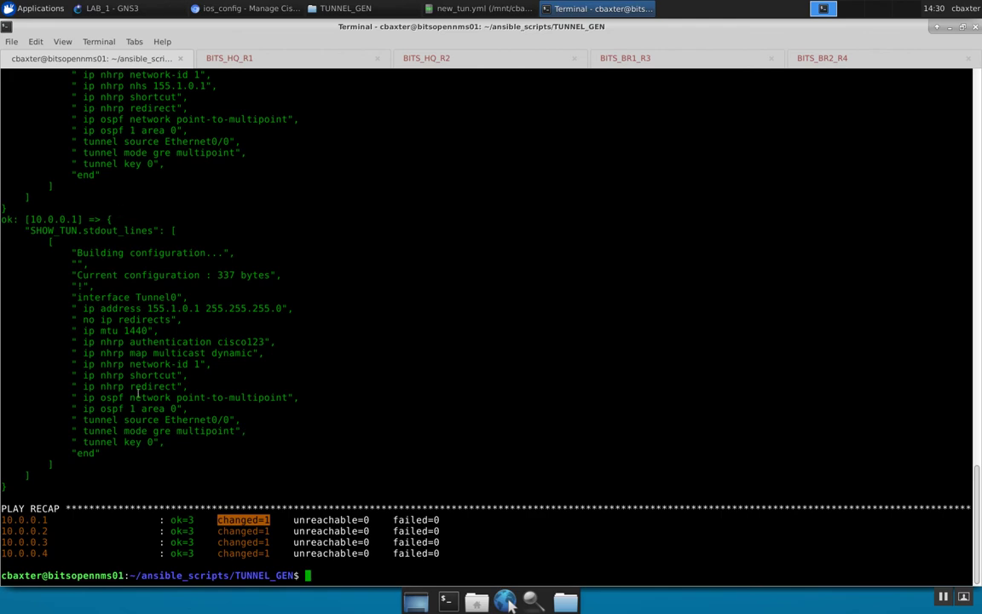
{"action": "left_click", "coordinate": [121, 357]}
Display the Tunnel0 running configuration on BITS_HQ_R1 with show run int tun0.
{"action": "left_click", "coordinate": [291, 62]}
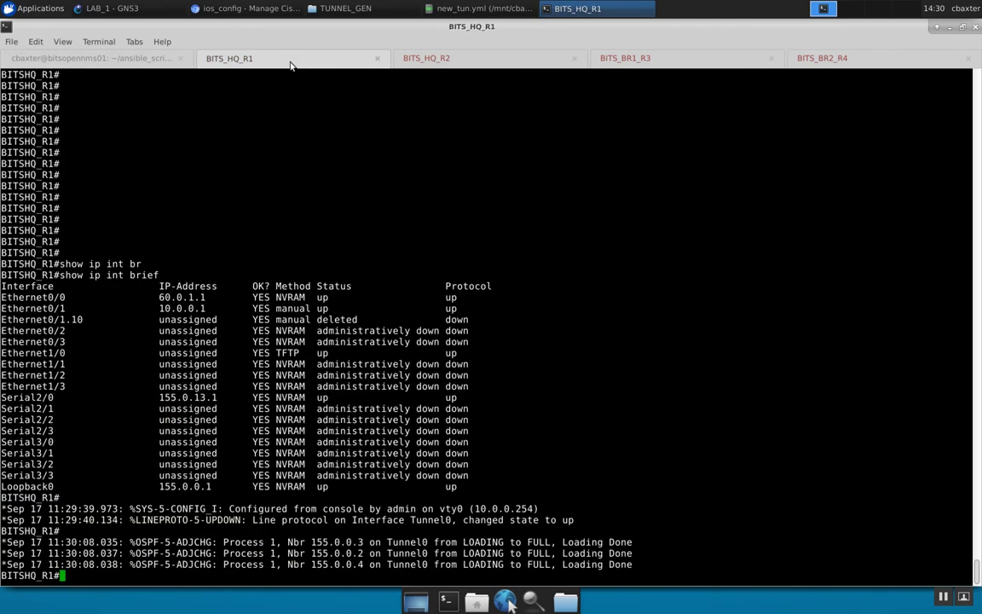
{"action": "key", "text": "Return"}
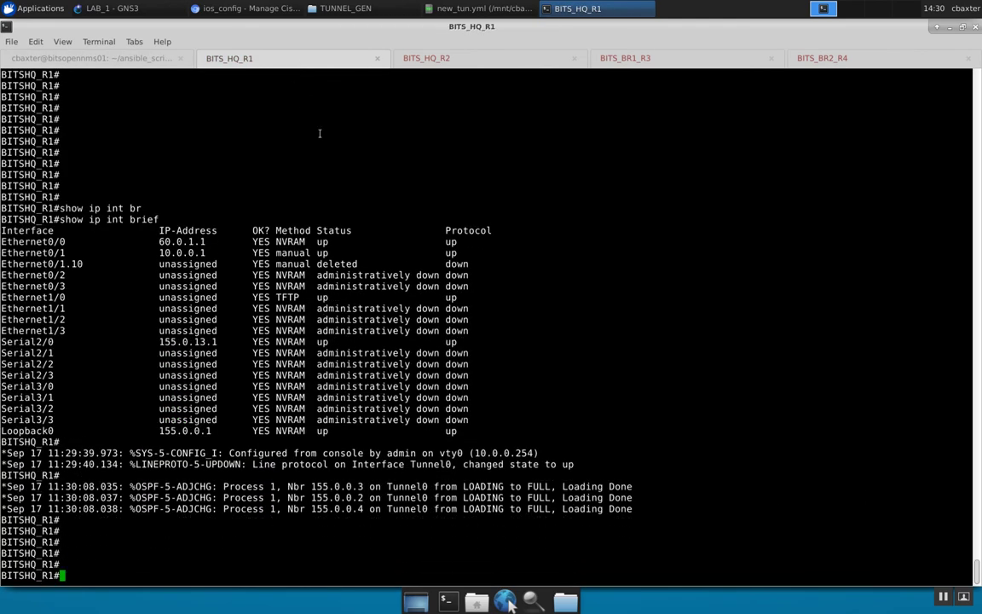
{"action": "type", "text": "show run int tun"}
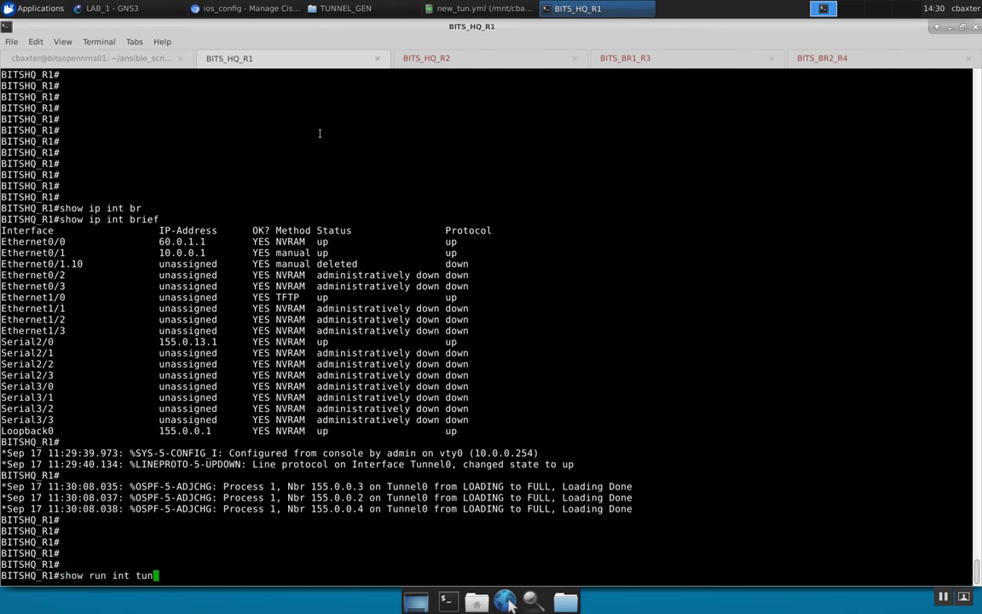
{"action": "type", "text": "0"}
{"action": "key", "text": "Return"}
List the interfaces on BITS_HQ_R1 again with show ip int brief to check for the tunnel.
{"action": "key", "text": "Up"}
{"action": "key", "text": "Up"}
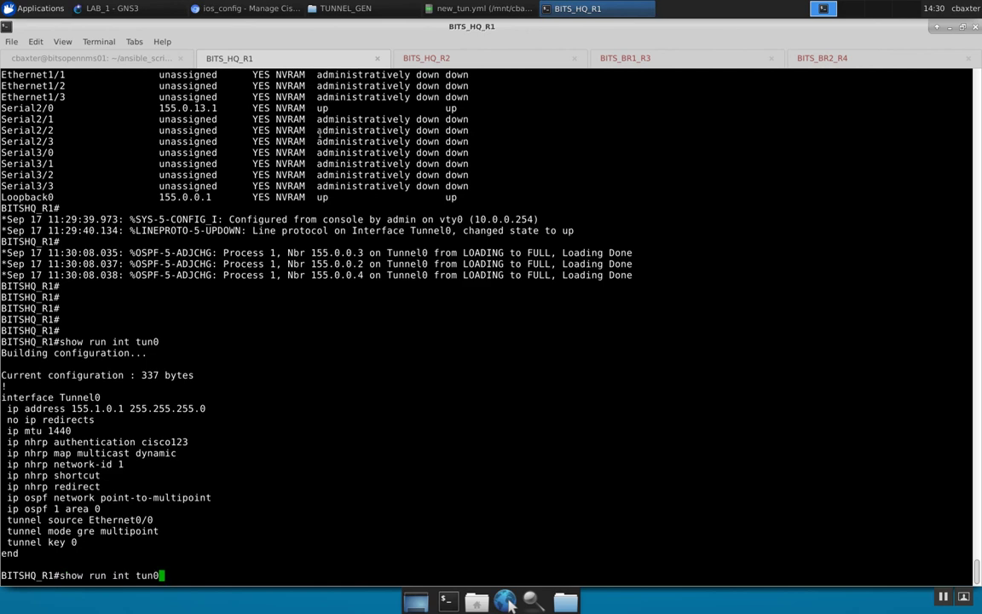
{"action": "key", "text": "Return"}
{"action": "key", "text": "space"}
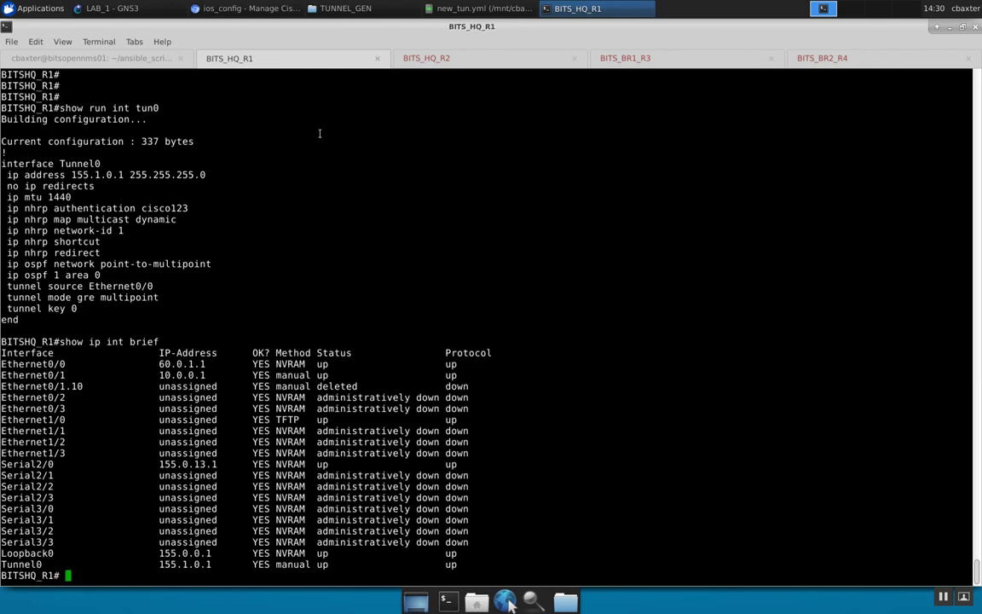
Check the BITS_HQ_R2 console for Tunnel0 and OSPF log messages, and return to the playbook output.
{"action": "key", "text": "ctrl+Page_Down"}
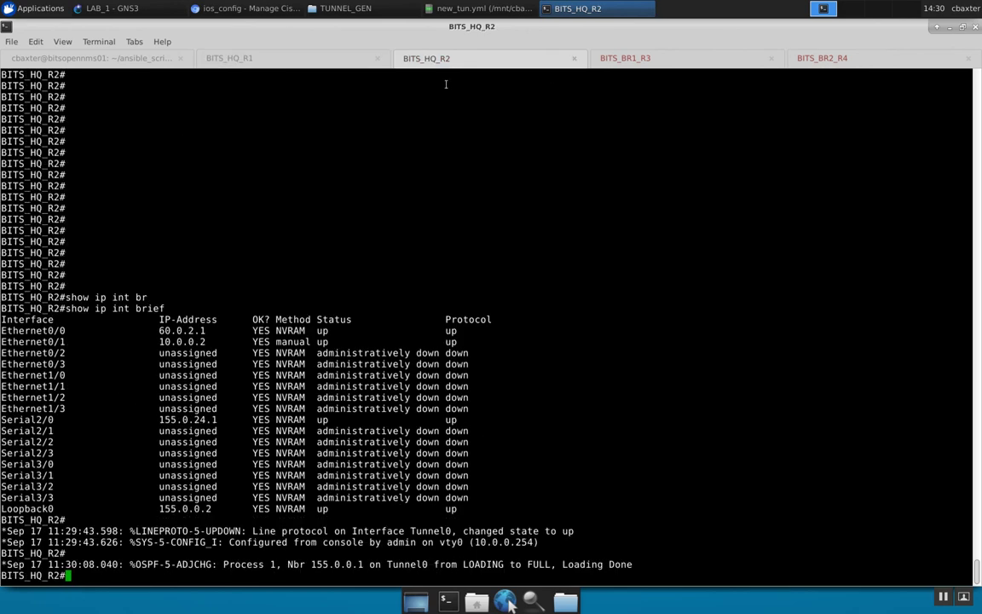
{"action": "key", "text": "Return"}
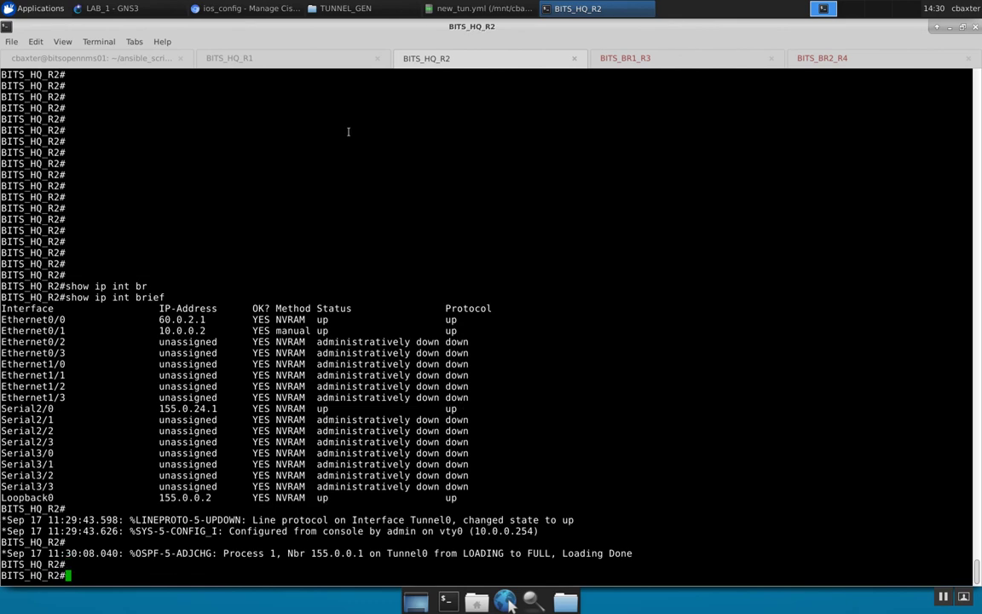
{"action": "left_click", "coordinate": [117, 58]}
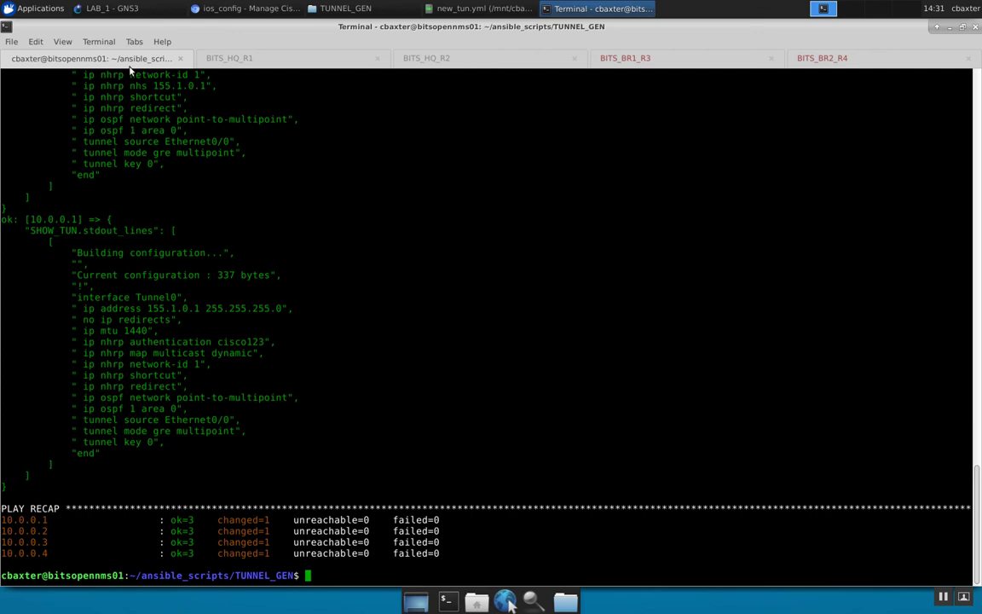
View the LAB_1 topology in GNS3, and check the BITS_BR1_R3 and BITS_BR2_R4 consoles in the terminal for tunnel log messages.
{"action": "left_click", "coordinate": [130, 11]}
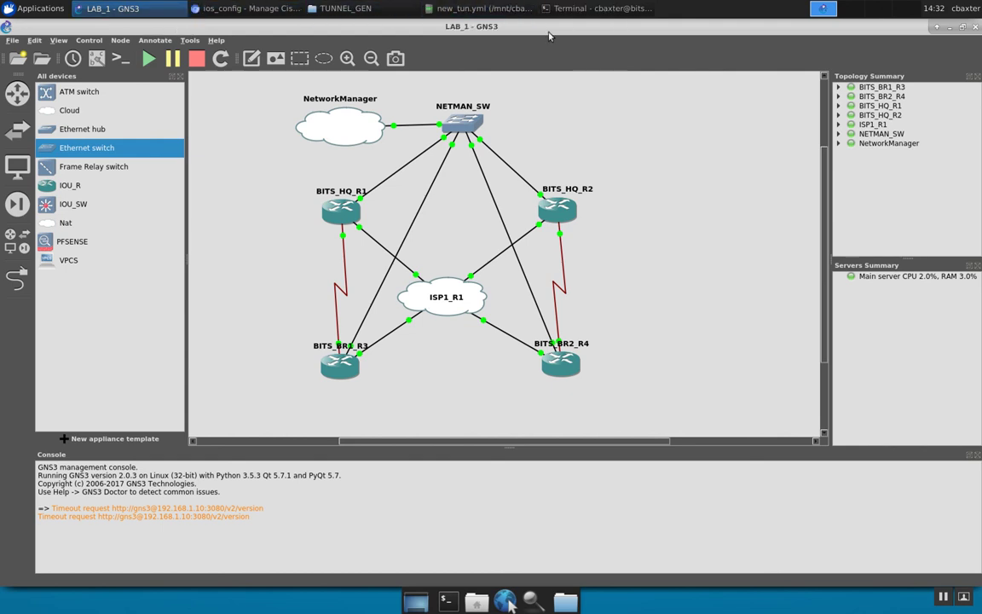
{"action": "left_click", "coordinate": [589, 15]}
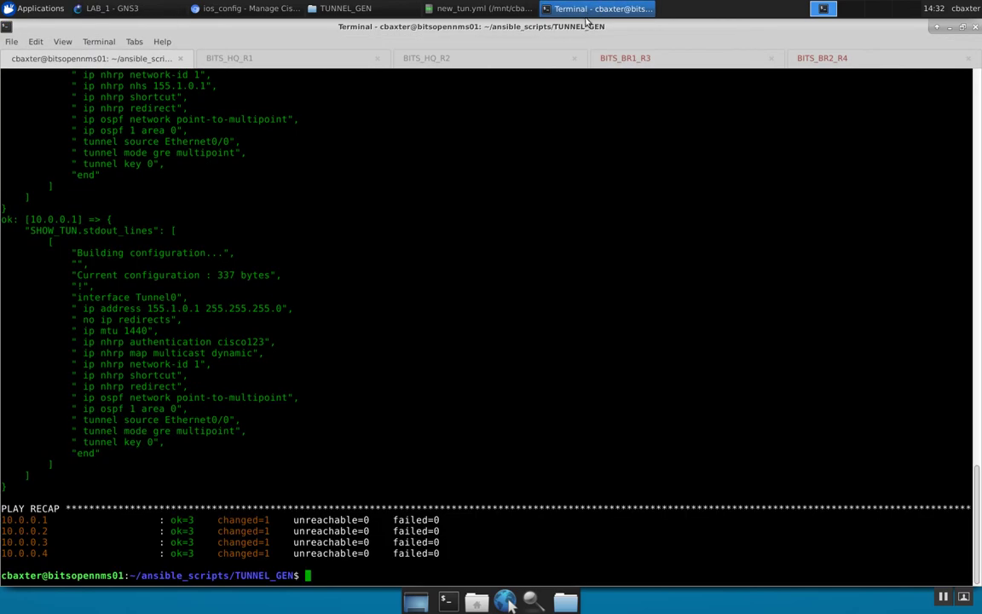
{"action": "left_click", "coordinate": [626, 69]}
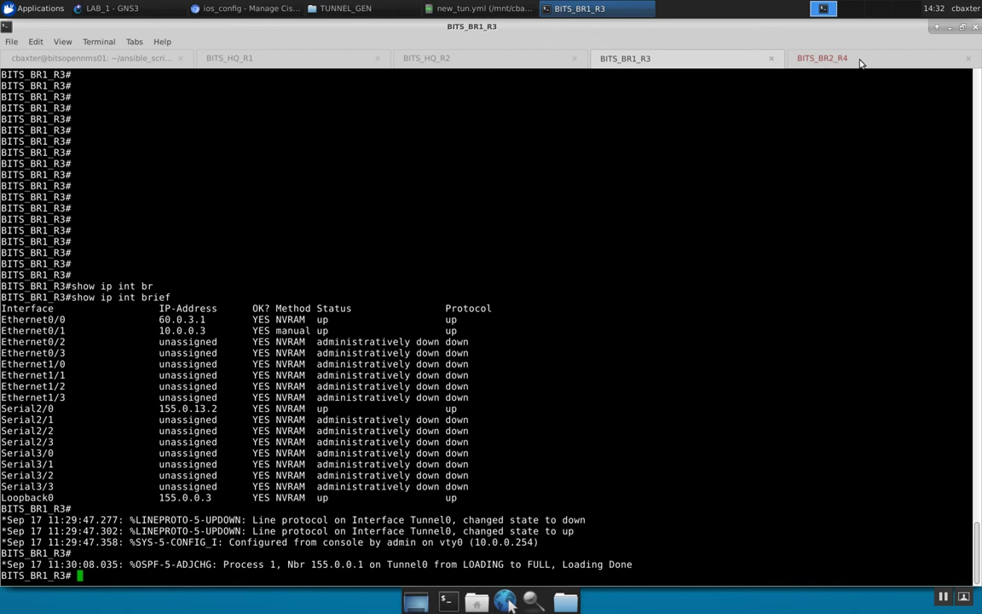
{"action": "left_click", "coordinate": [793, 58]}
{"action": "mouse_move", "coordinate": [609, 6]}
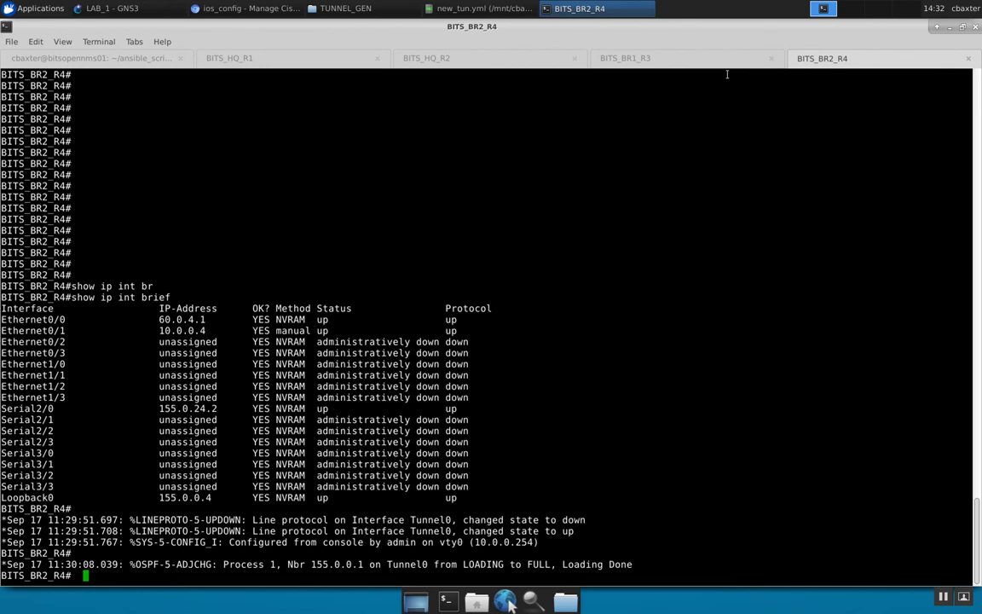
{"action": "mouse_move", "coordinate": [767, 5]}
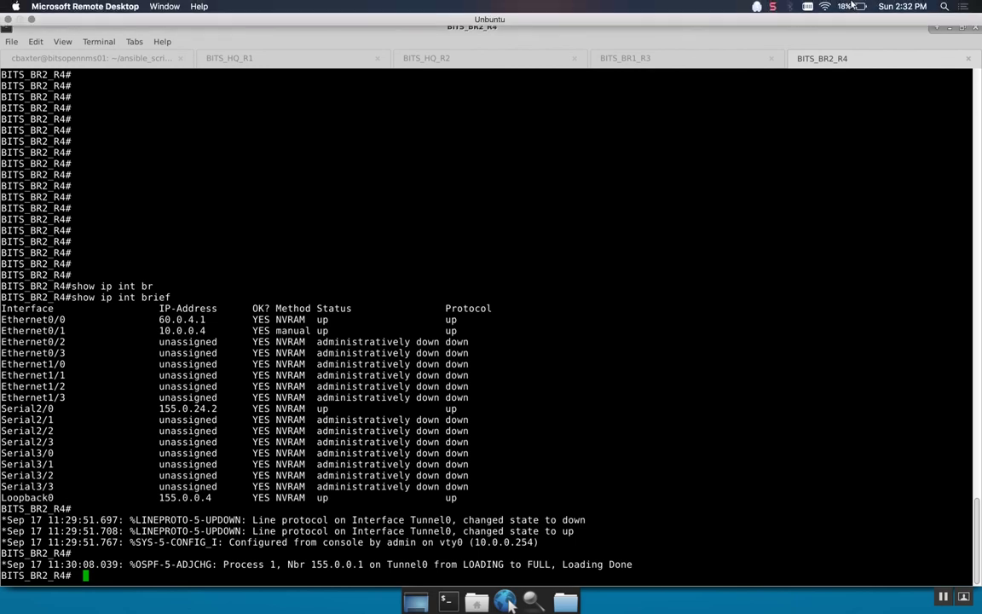
{"action": "left_click", "coordinate": [772, 6]}
{"action": "left_click", "coordinate": [773, 6]}
{"action": "left_click", "coordinate": [773, 6]}
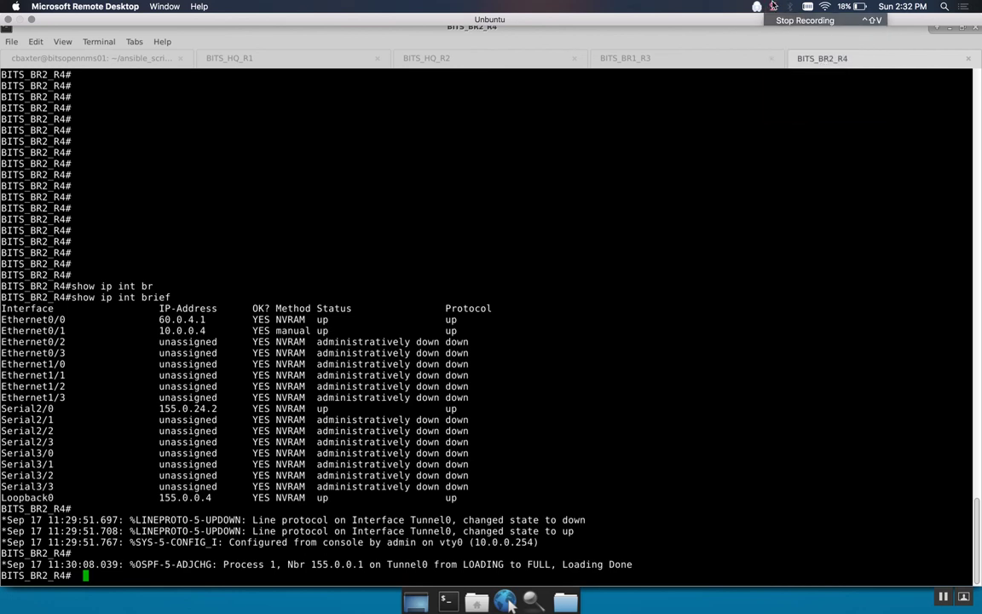